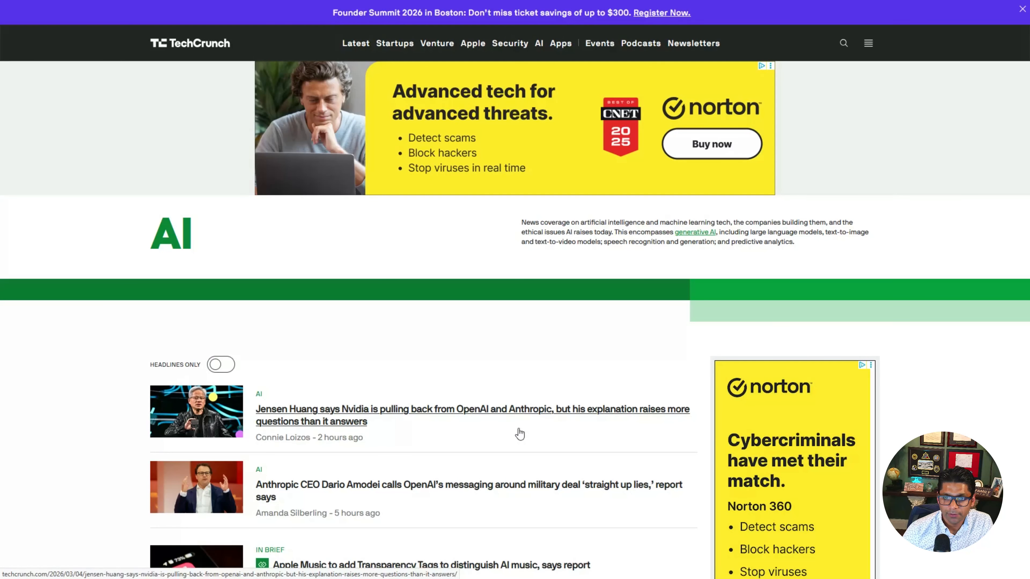
Step: Browse the TechCrunch AI news headlines
scroll(586, 508, down, 5)
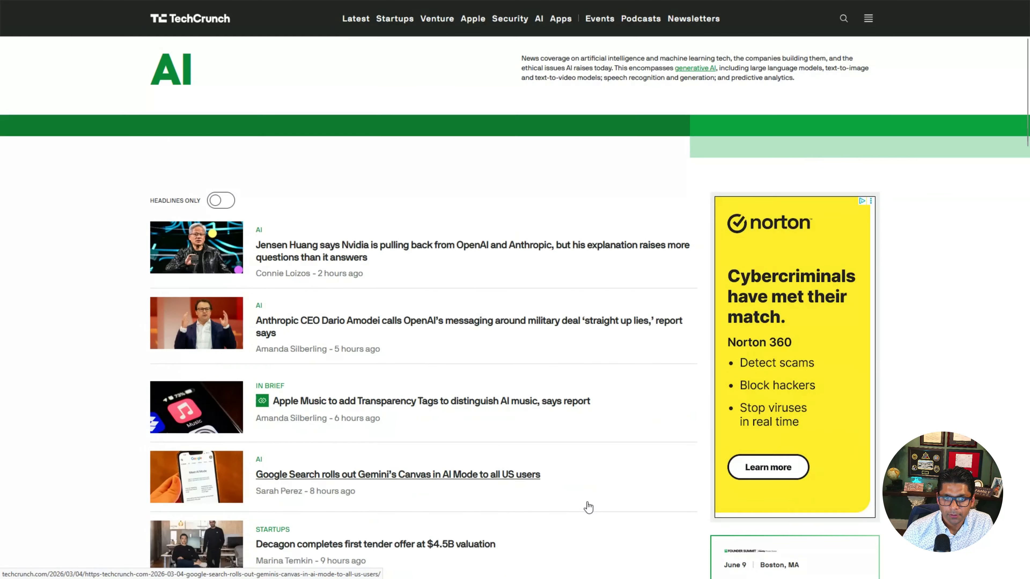
scroll(587, 507, up, 5)
scroll(310, 405, down, 5)
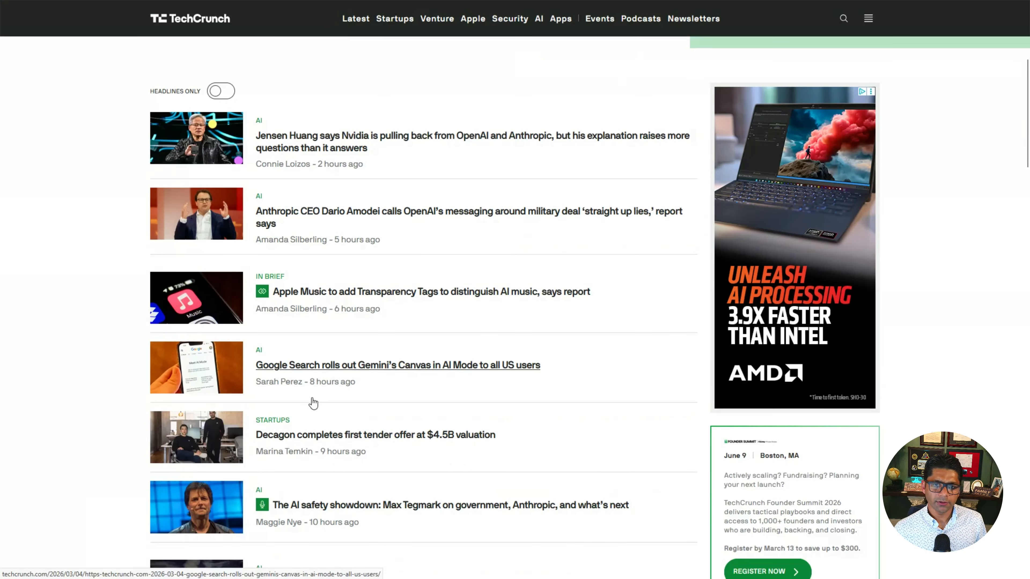
scroll(317, 413, down, 10)
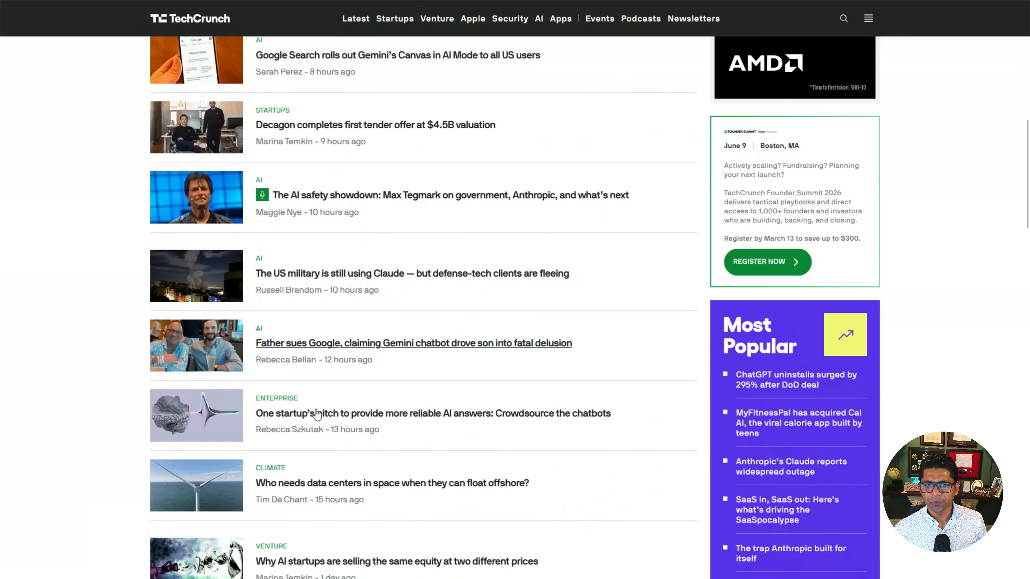
scroll(317, 413, down, 4)
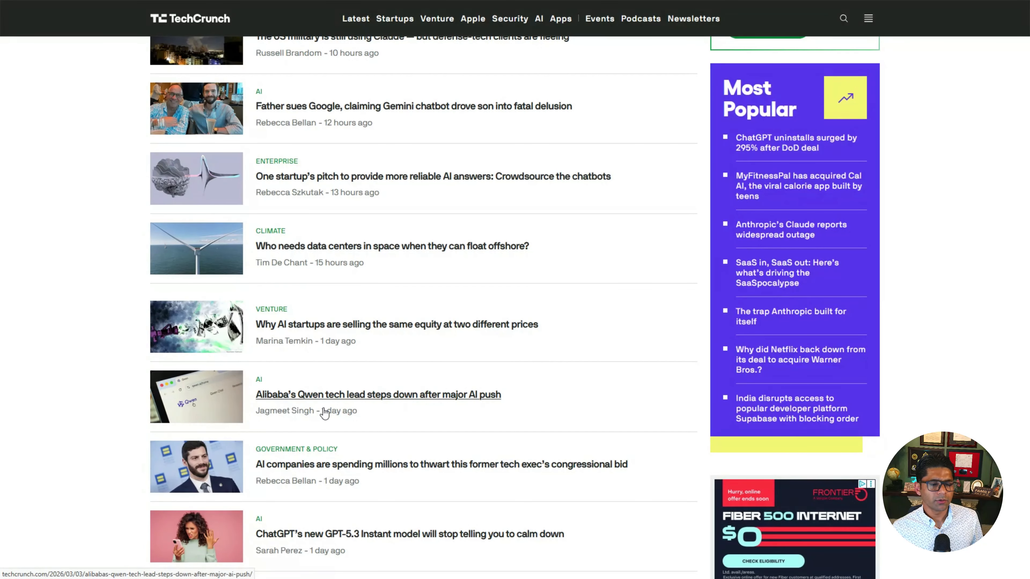
scroll(324, 413, down, 5)
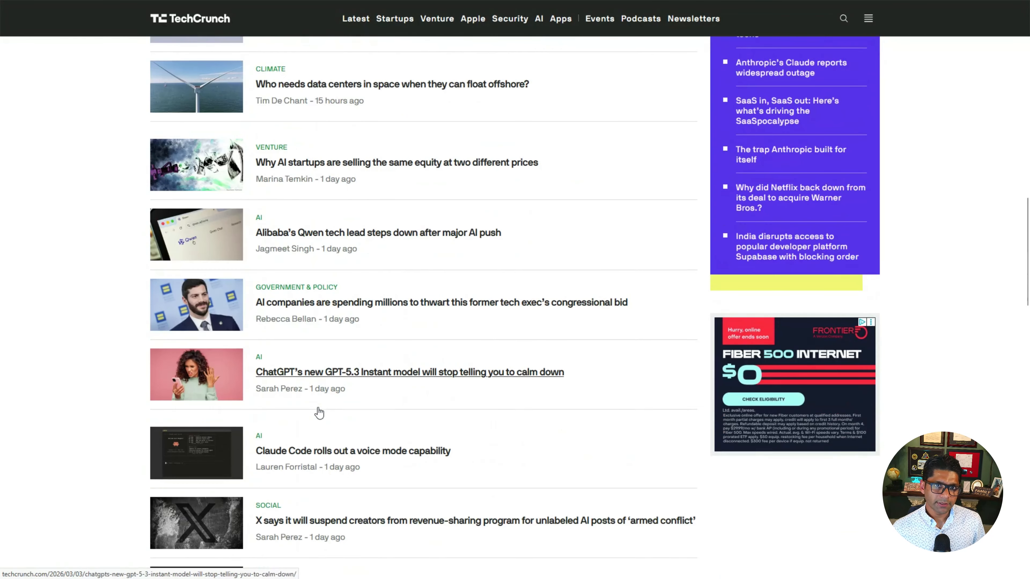
scroll(322, 413, up, 10)
scroll(318, 409, up, 5)
scroll(566, 115, down, 3)
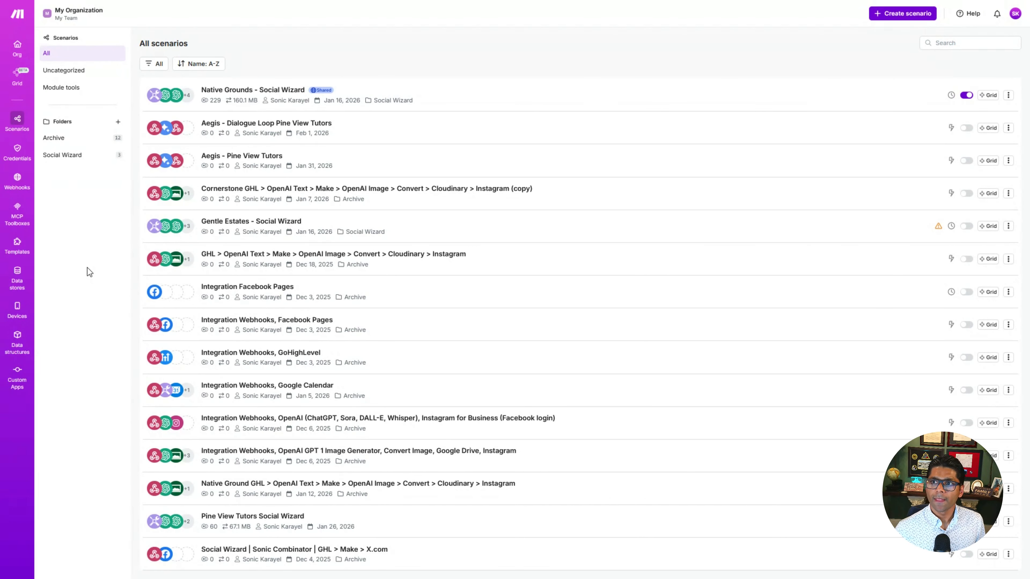
Step: Create a new scenario starting with a Webhooks Custom webhook trigger module
click(905, 18)
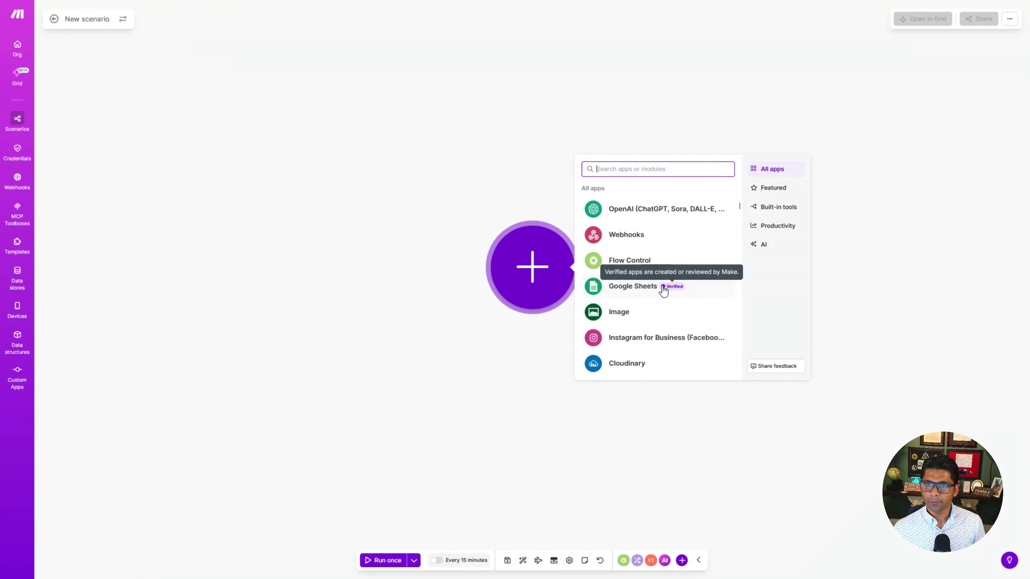
click(624, 239)
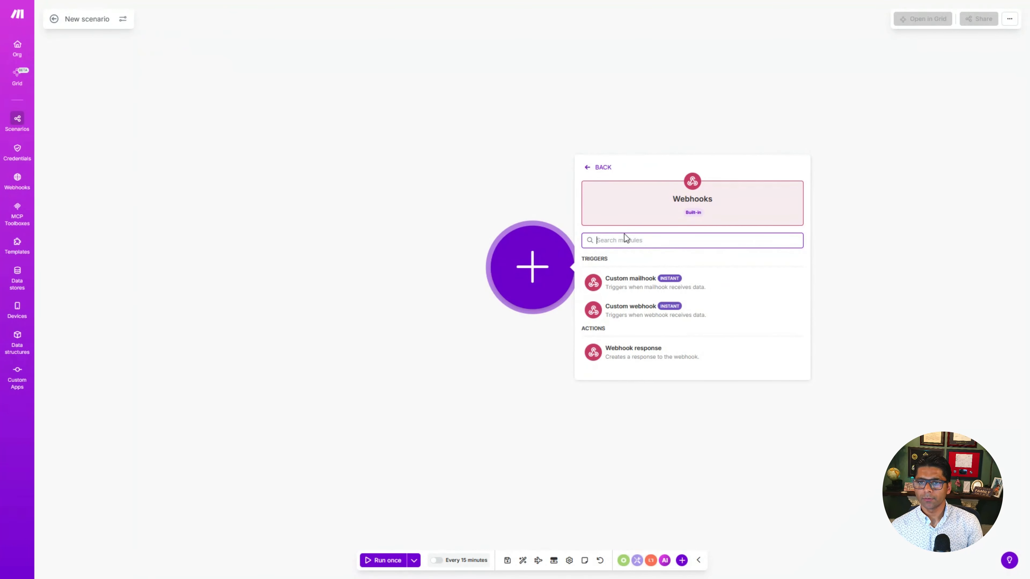
click(635, 317)
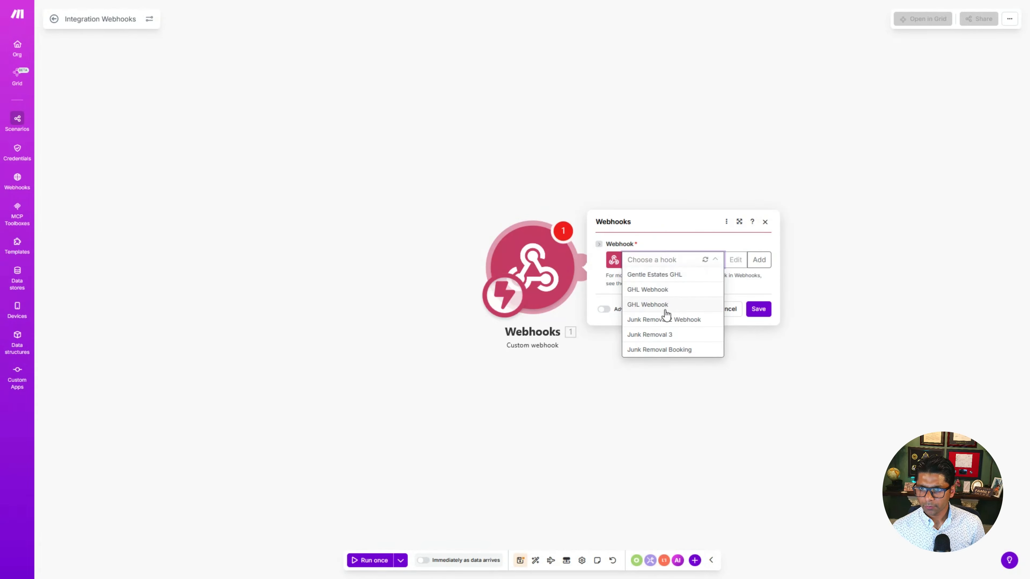
Step: Add a new webhook named Sonic Combinator Poll Votes and save it
click(759, 262)
triple_click(839, 200)
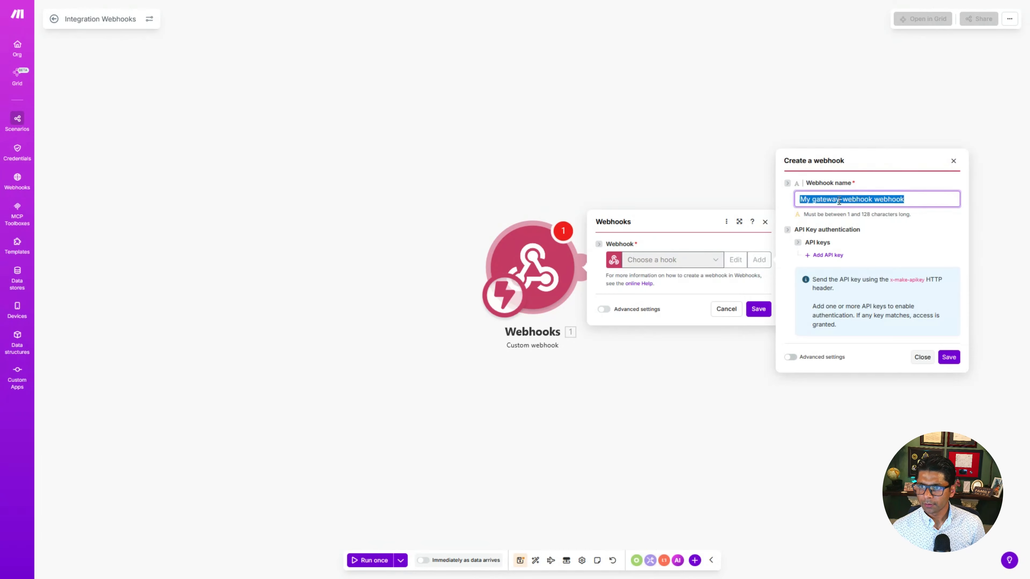
text(Sonic P)
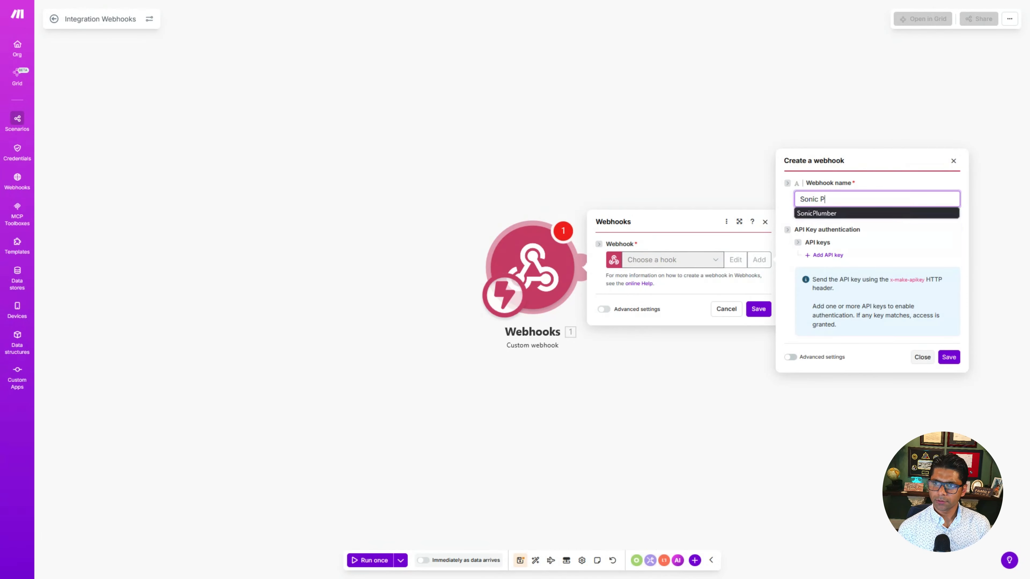
text(oll V)
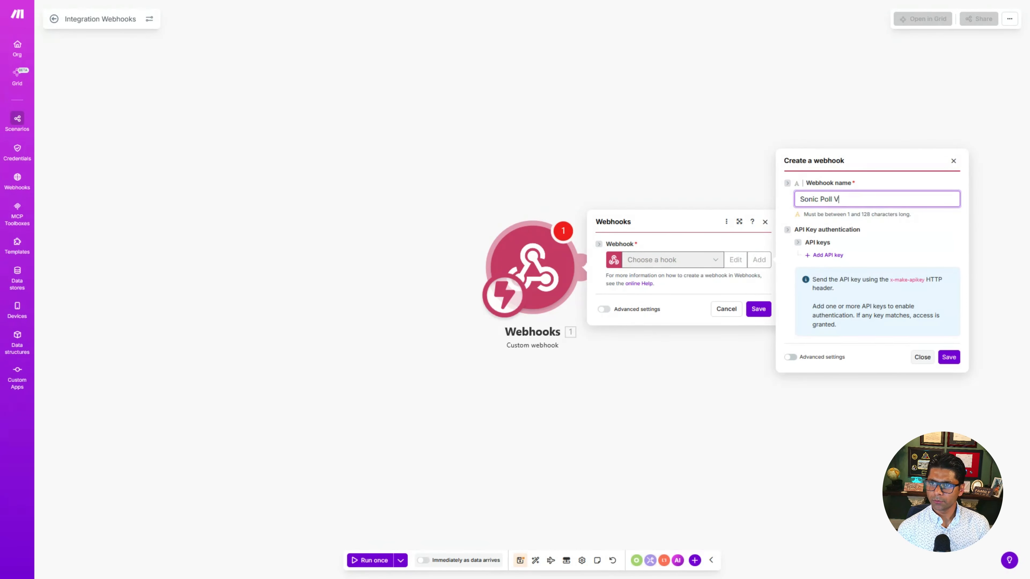
text(oteCombinator)
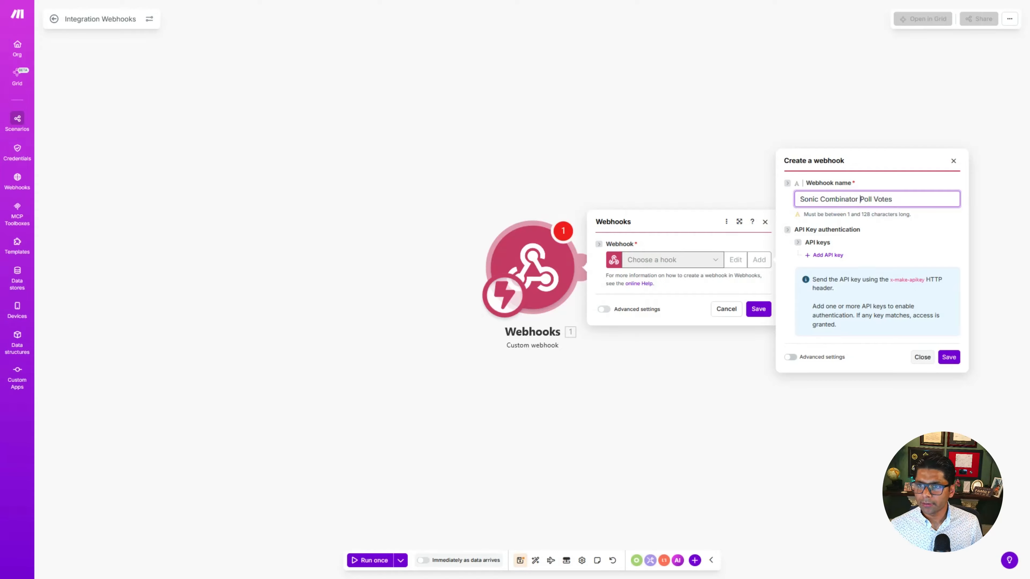
click(948, 358)
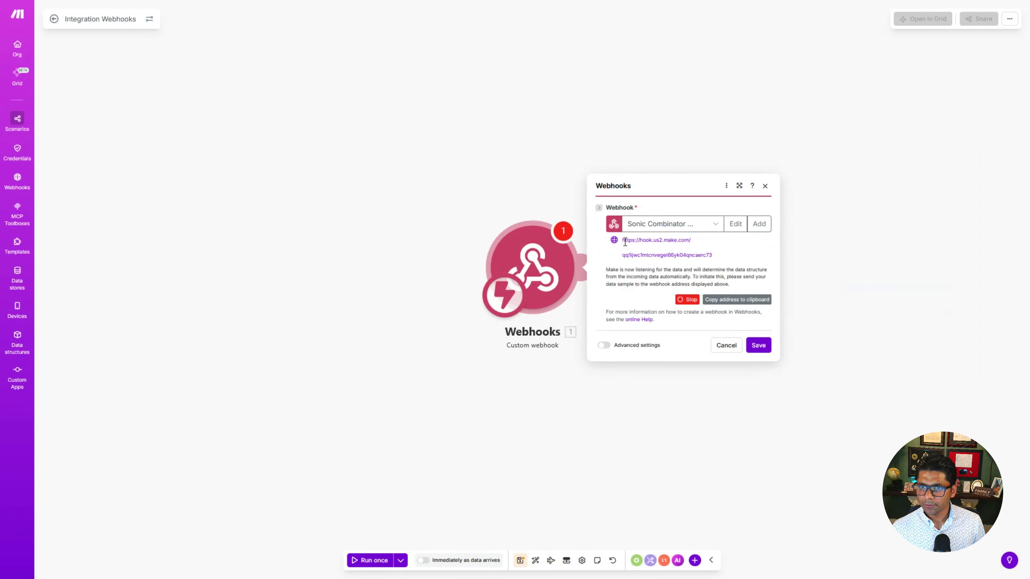
Step: Copy the generated webhook address and close the module settings
drag(623, 240, 715, 255)
click(749, 250)
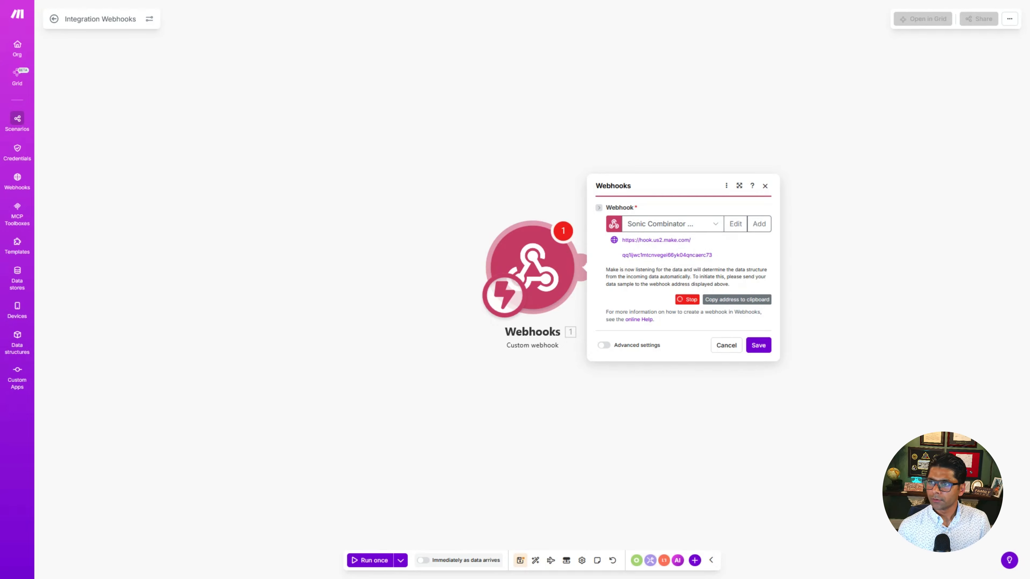
click(163, 172)
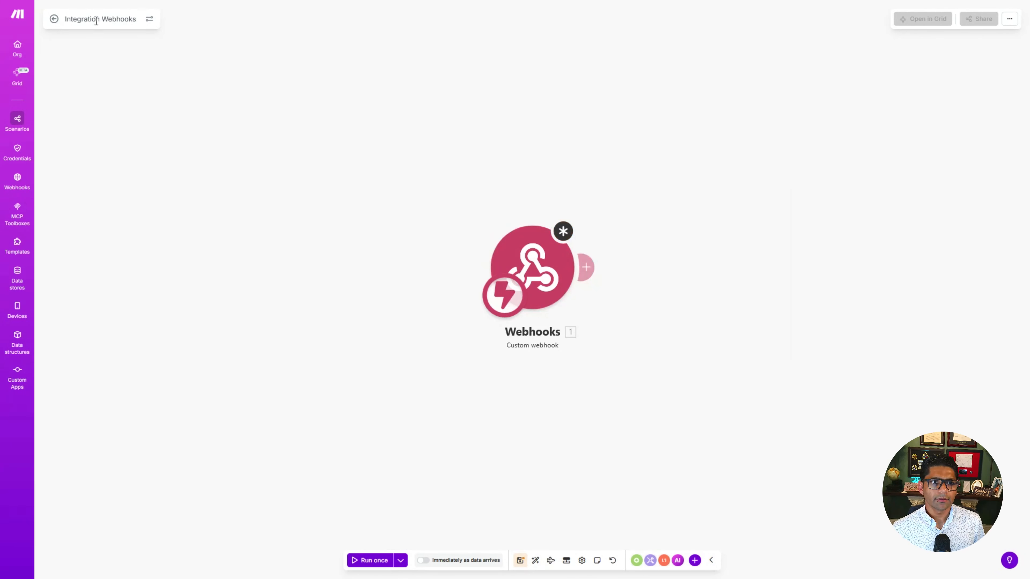
Step: Rename the scenario to Sonic Combinator Newsletter Poll
triple_click(97, 19)
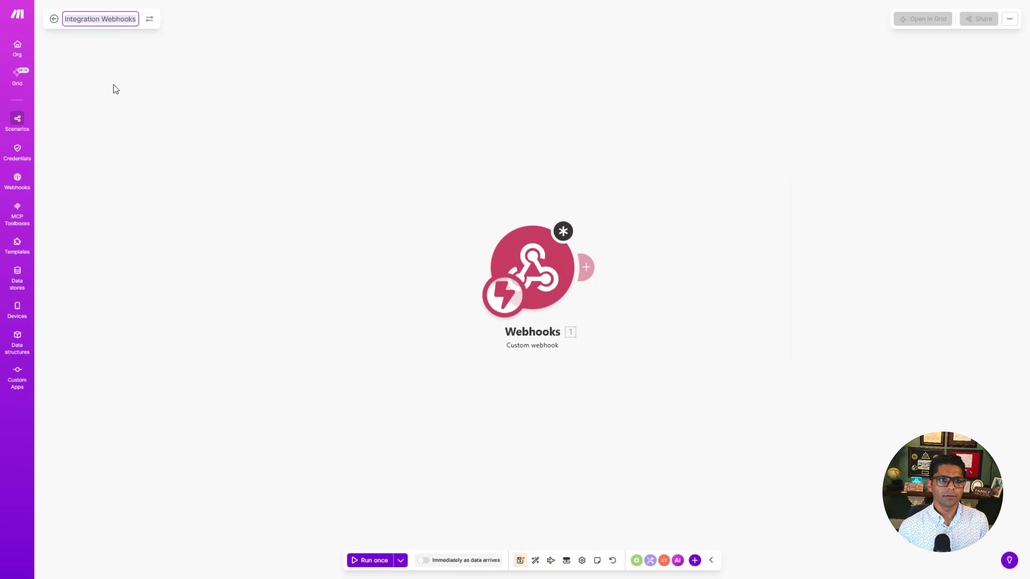
text(Sonic Combinator Newsletter )
text(Poll)
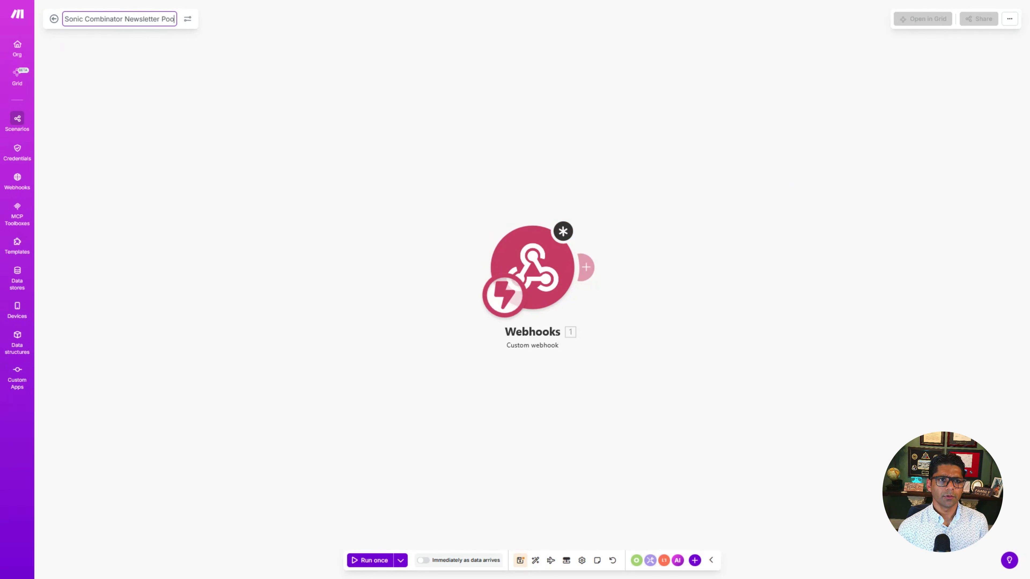
click(258, 172)
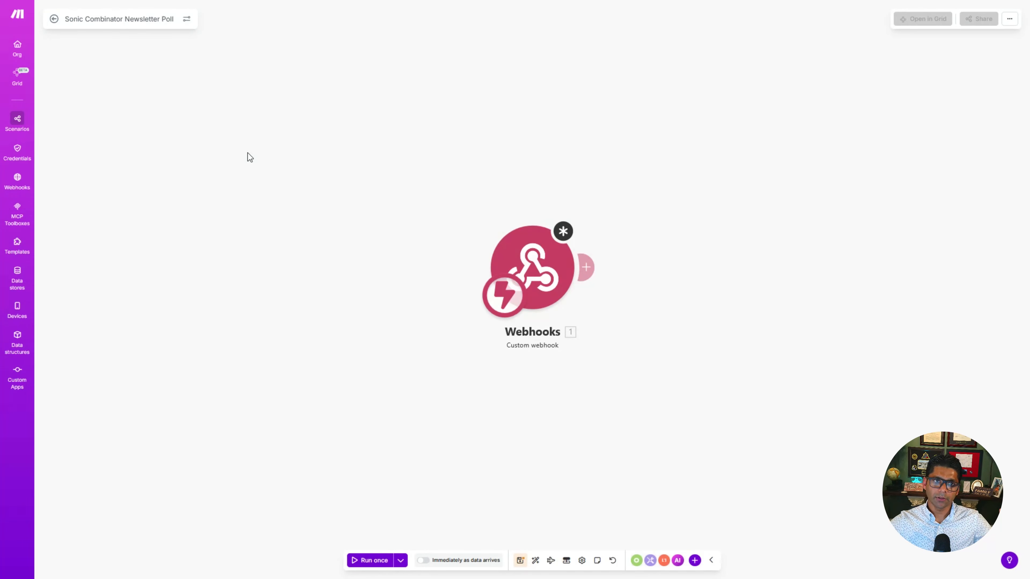
Step: Leave the scenario for the scenarios list, saving the changes anyway despite the module warnings
click(13, 123)
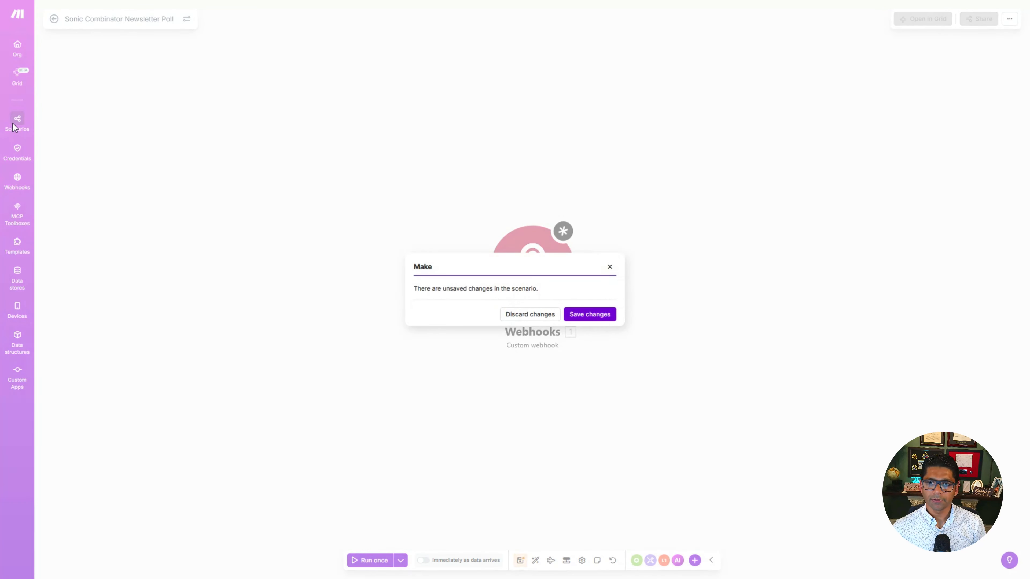
click(590, 314)
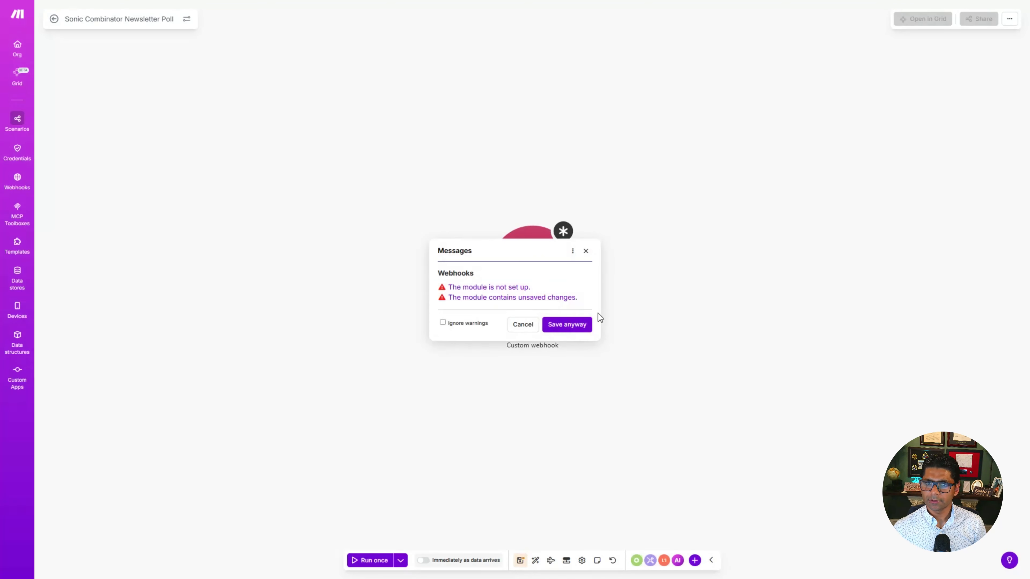
click(571, 324)
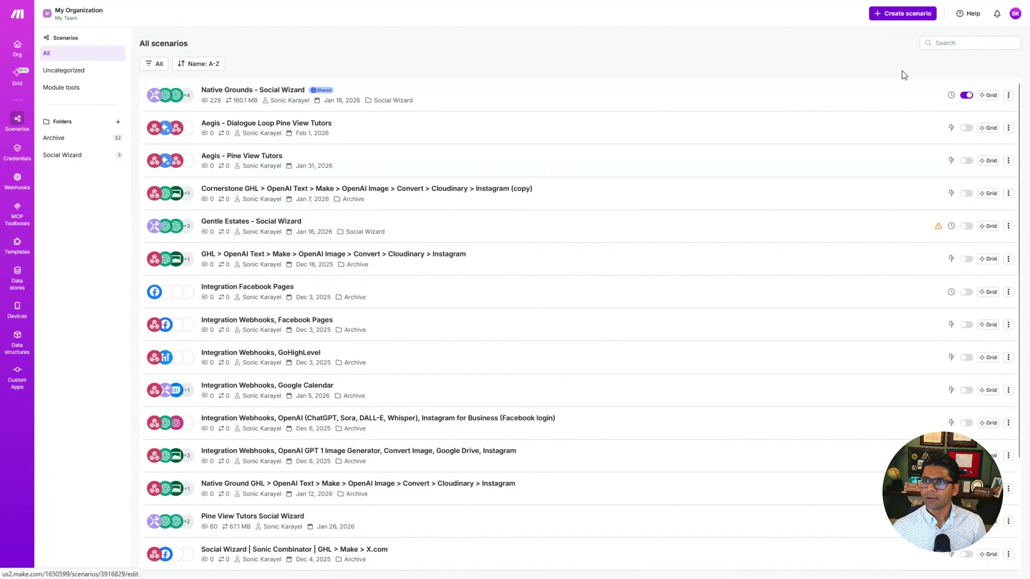
Step: Create another new scenario starting with the Tools Basic trigger module
click(898, 12)
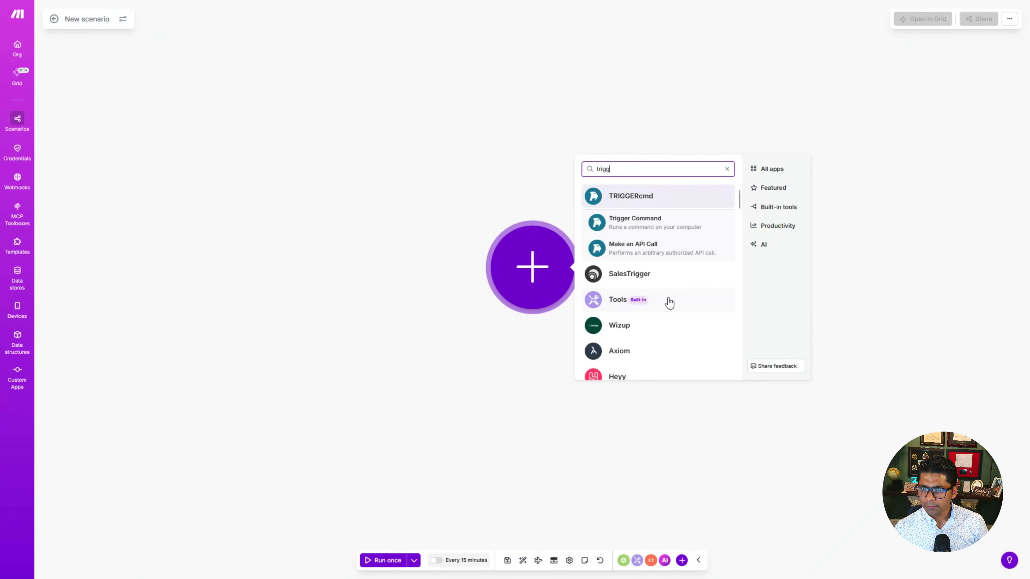
click(611, 301)
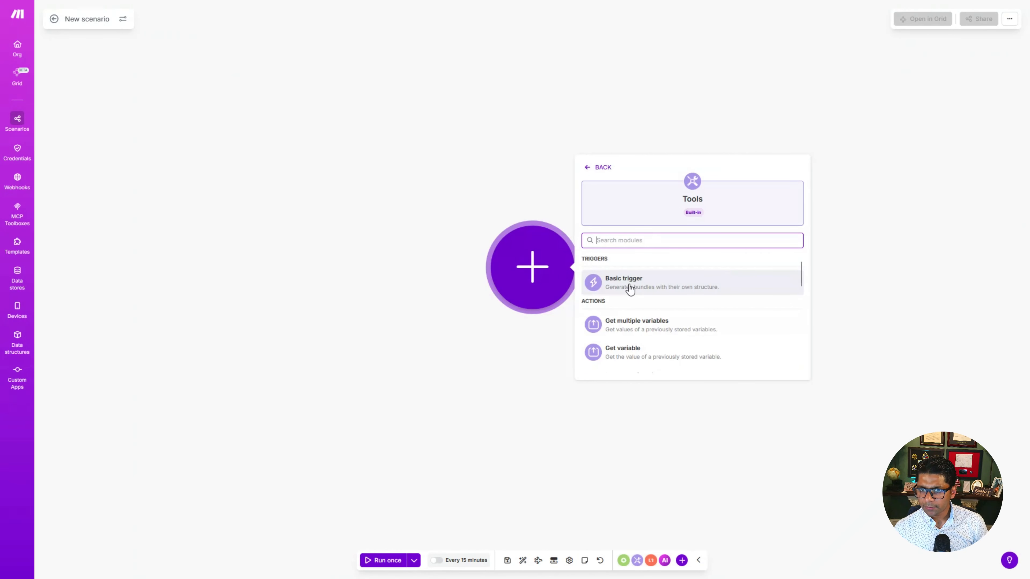
scroll(681, 324, down, 5)
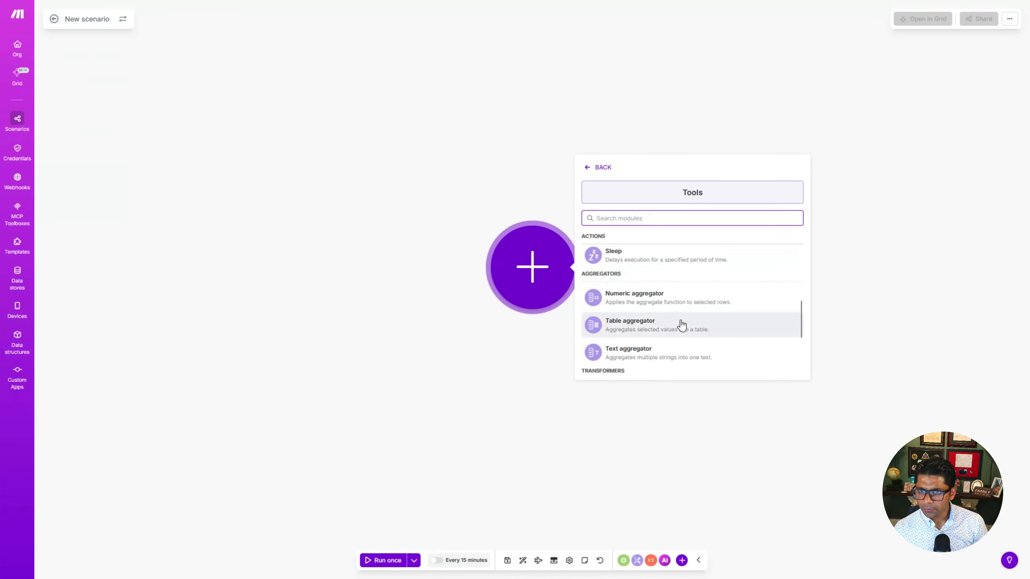
scroll(683, 324, up, 3)
scroll(682, 324, up, 3)
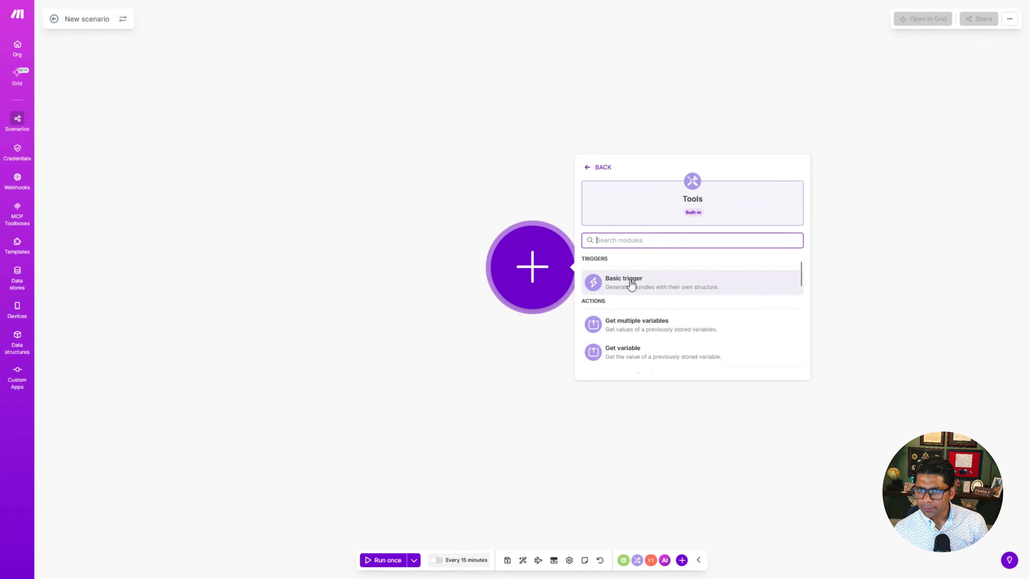
click(632, 282)
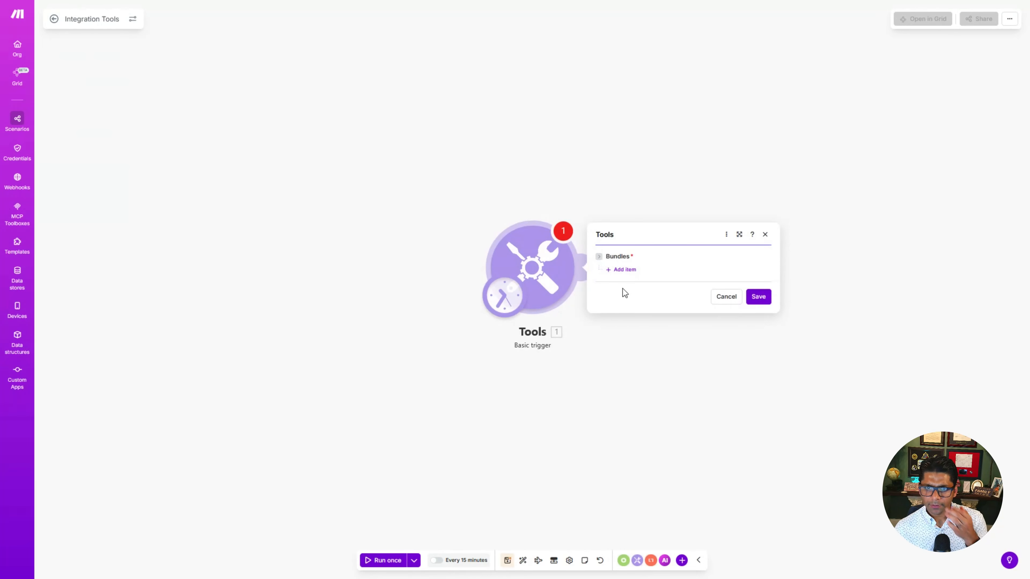
Step: Schedule the scenario to run every day at 2:35 AM and save the schedule settings
click(513, 295)
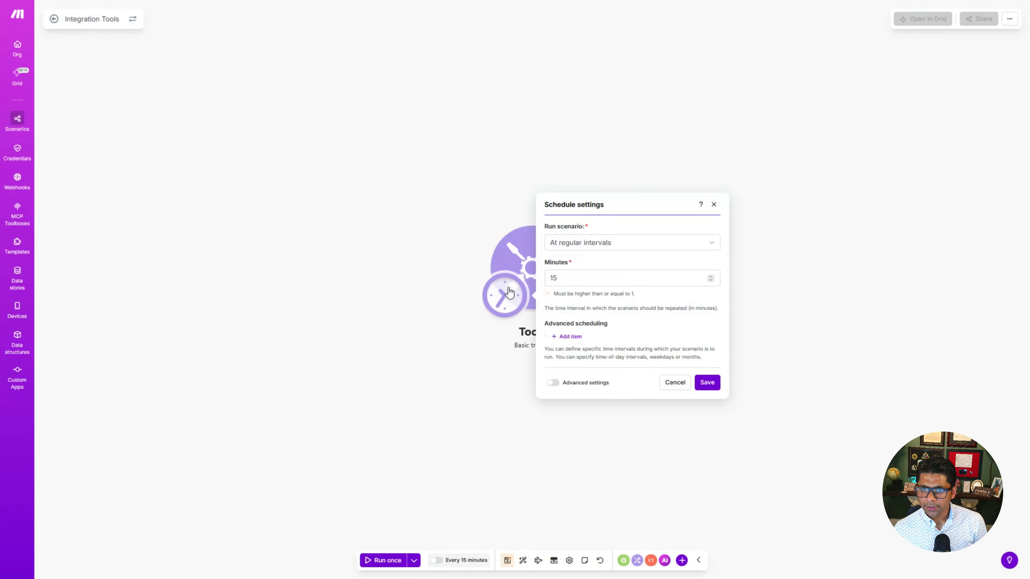
click(715, 247)
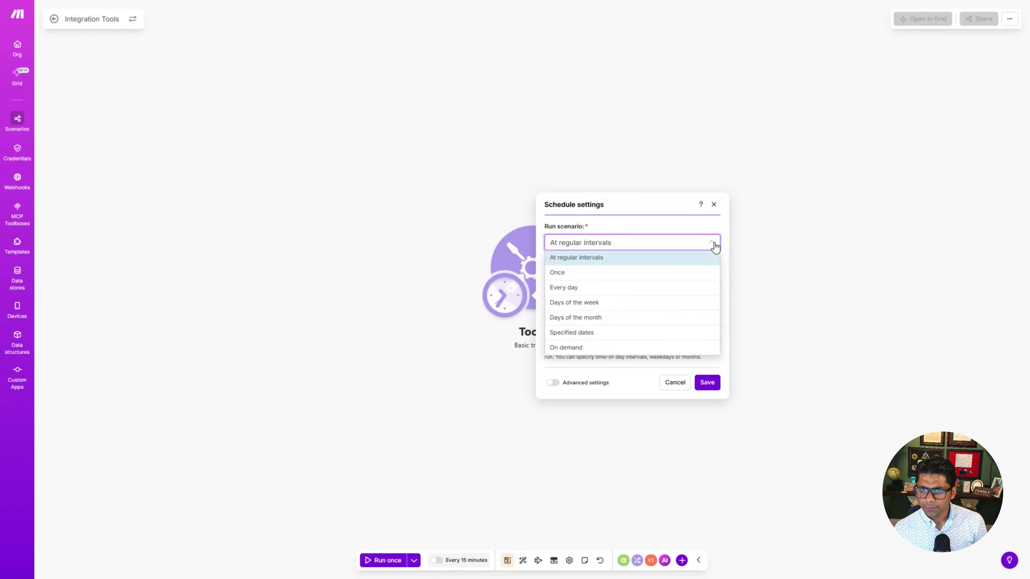
click(614, 287)
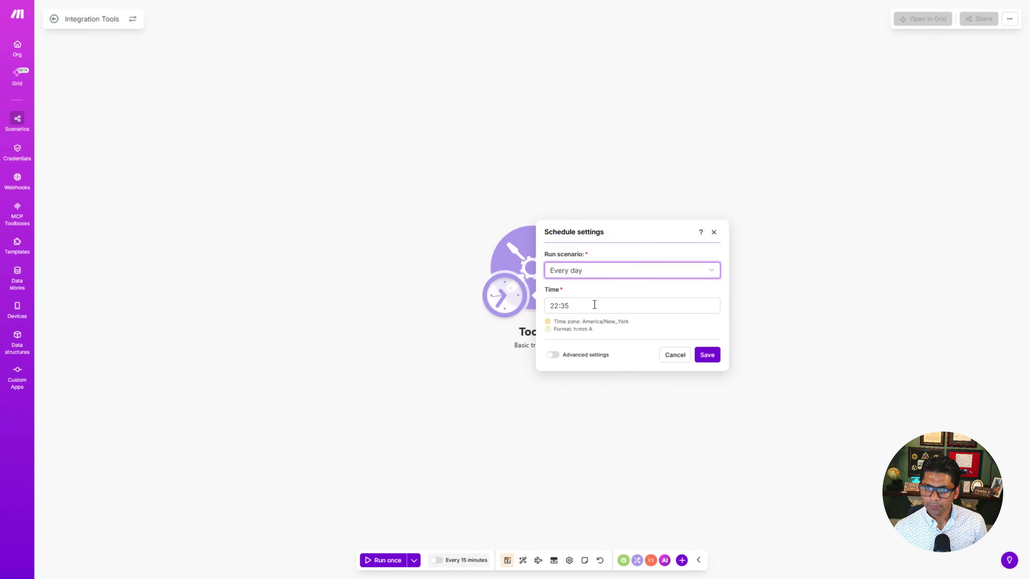
click(584, 306)
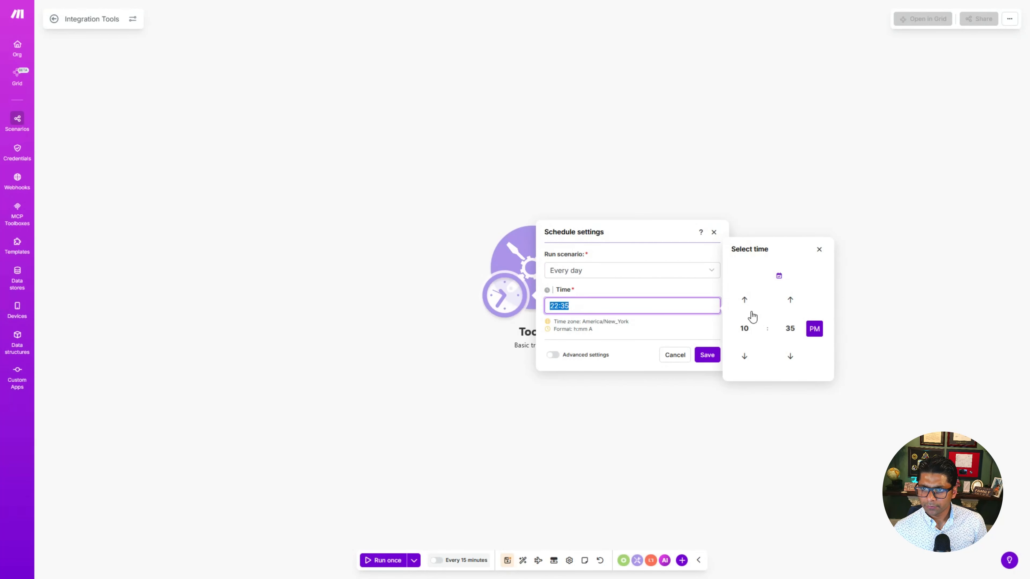
click(746, 305)
click(746, 305)
click(745, 305)
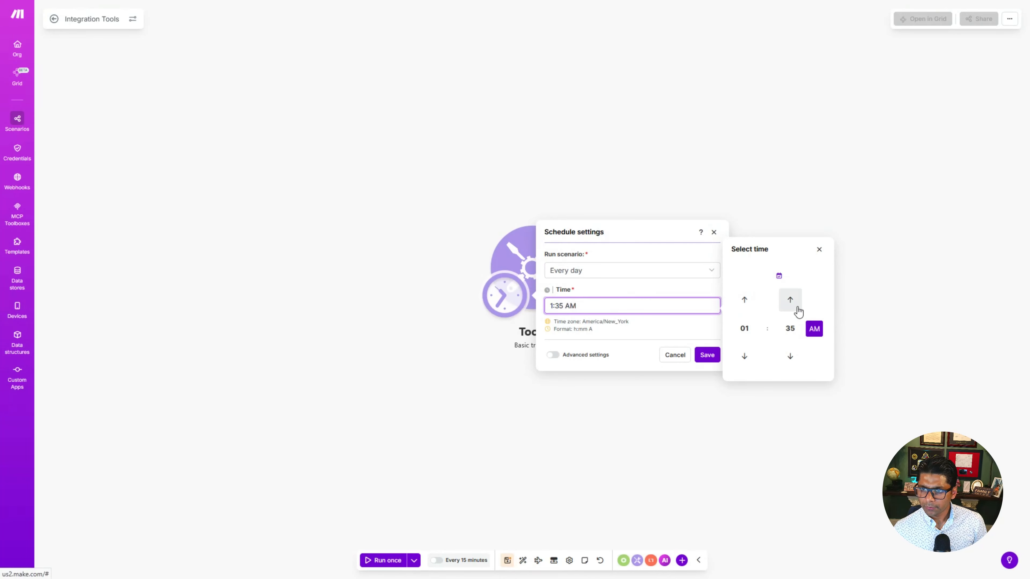
click(742, 303)
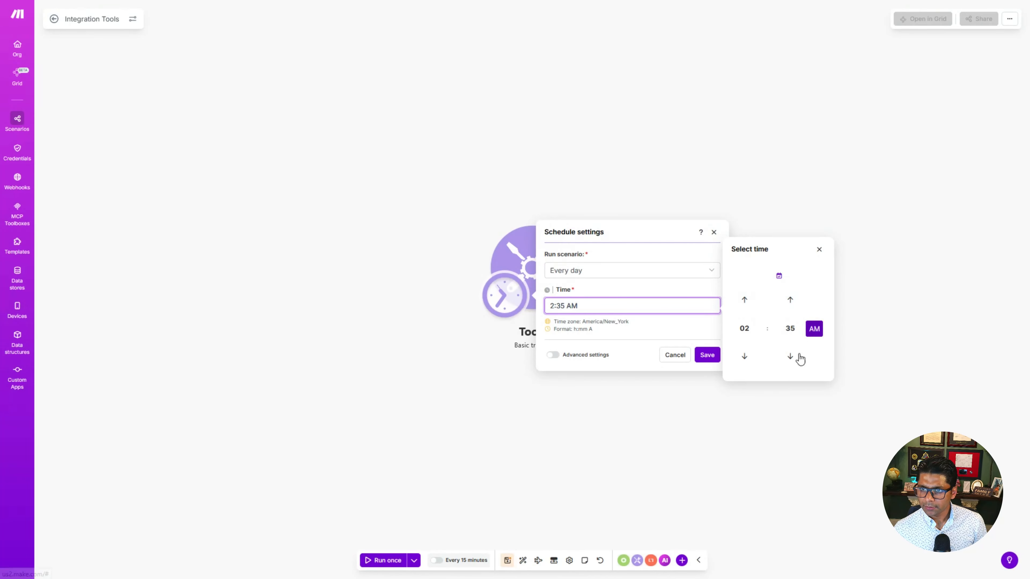
click(682, 325)
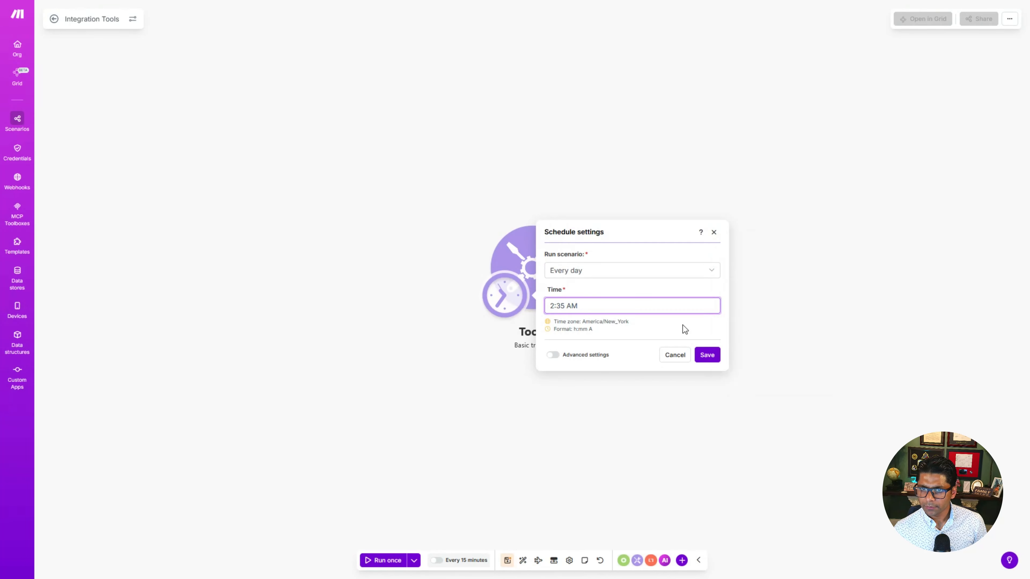
click(707, 355)
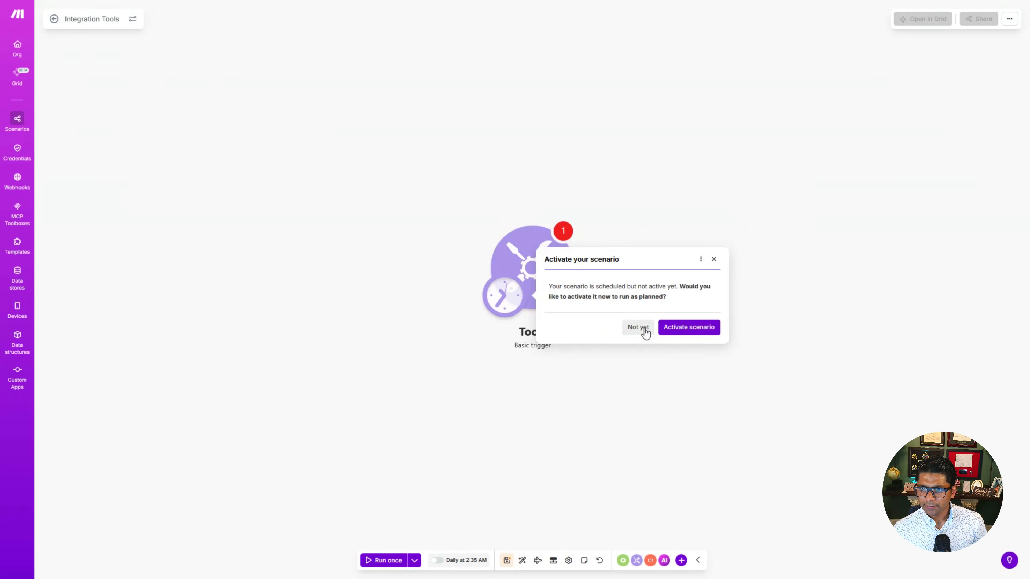
Step: Decline activating the scenario for now and add an RSS Retrieve RSS feed items module after the trigger
click(645, 332)
drag(558, 270, 209, 253)
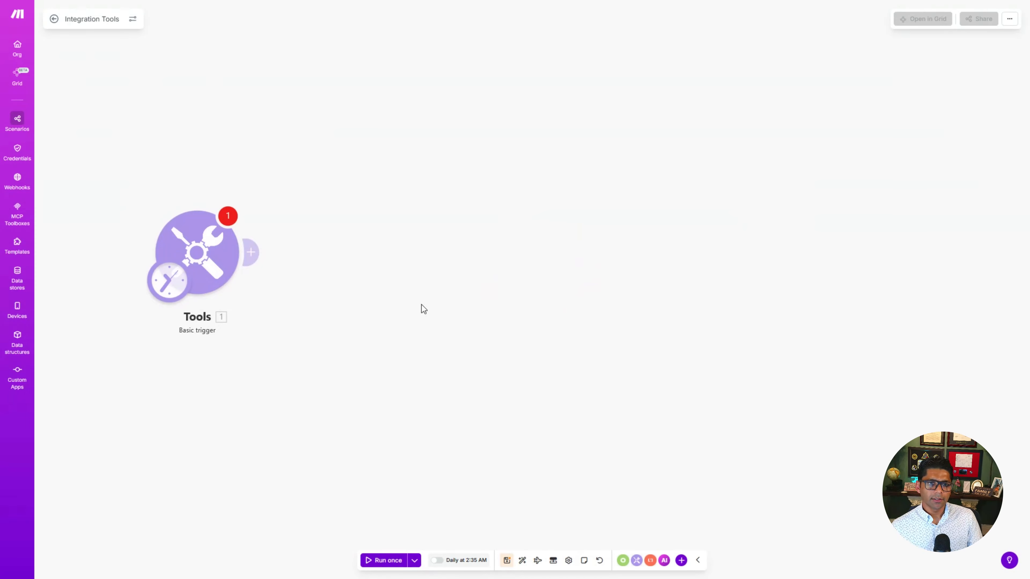
click(253, 253)
click(350, 259)
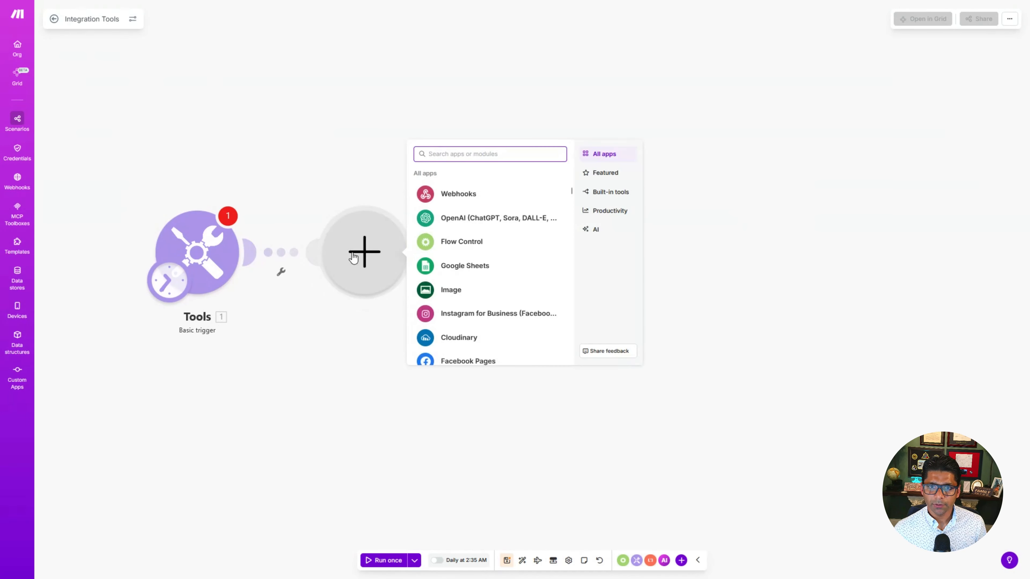
text(rss)
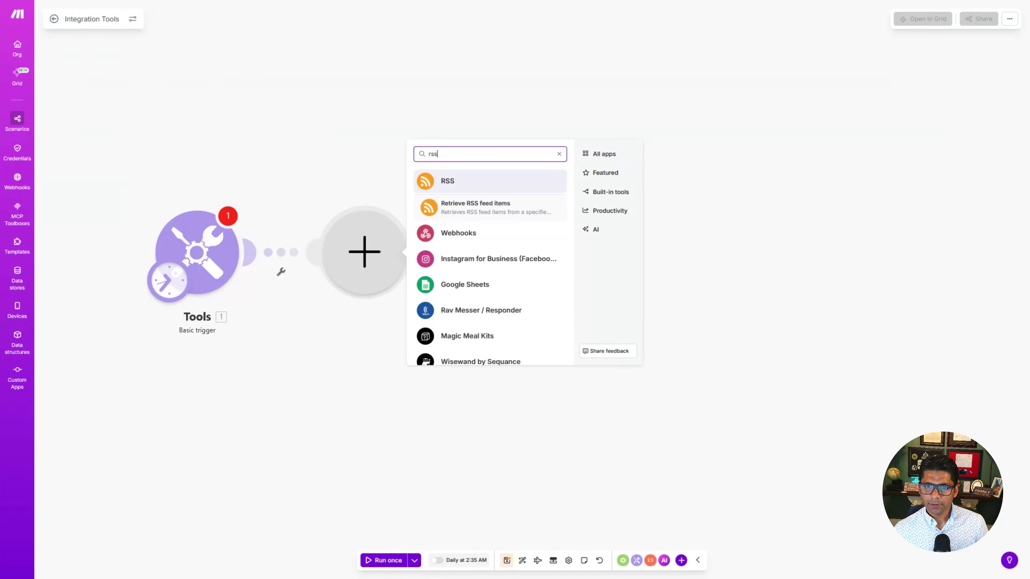
click(490, 211)
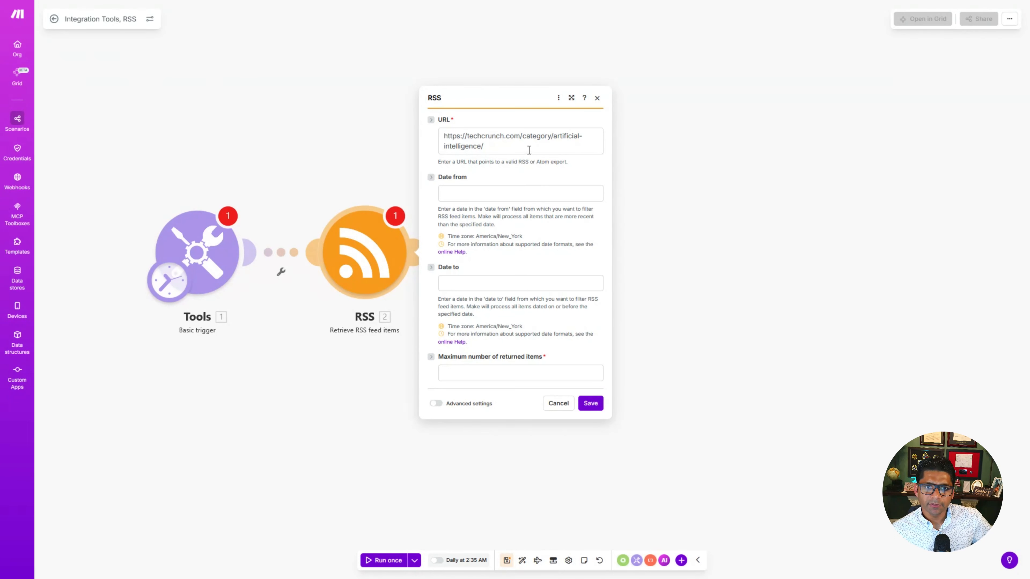
click(512, 150)
text(feed/)
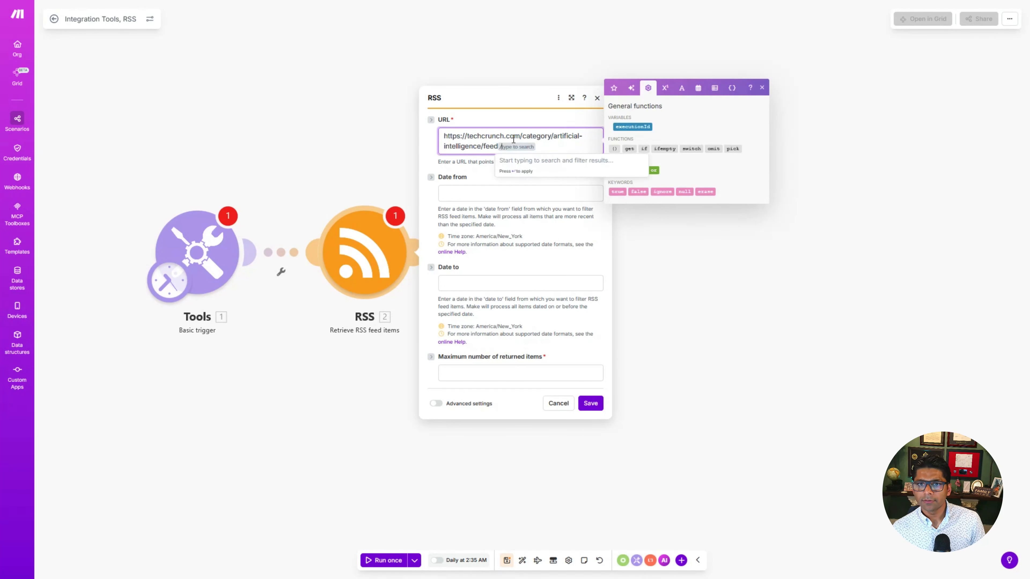
click(473, 194)
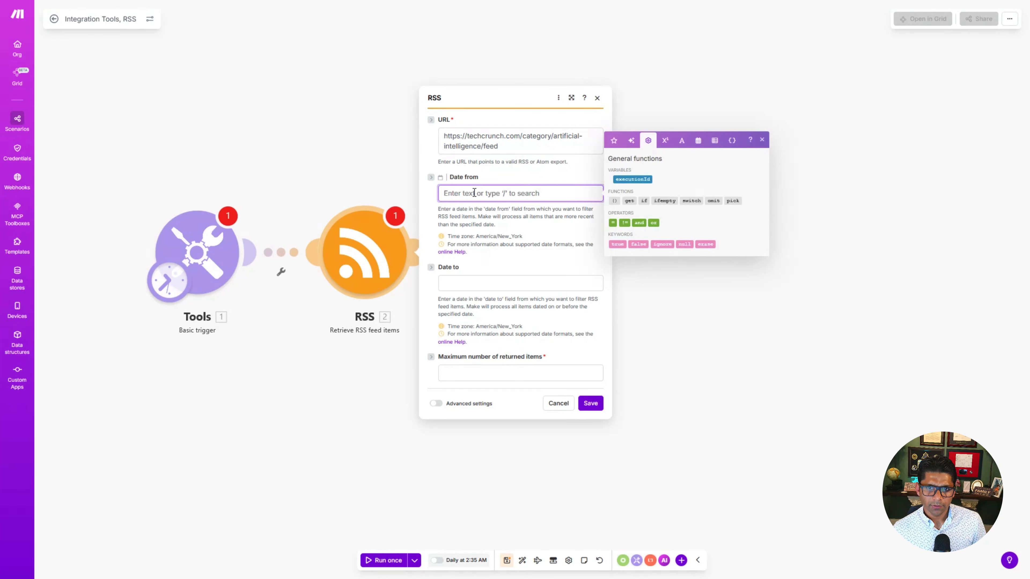
click(504, 262)
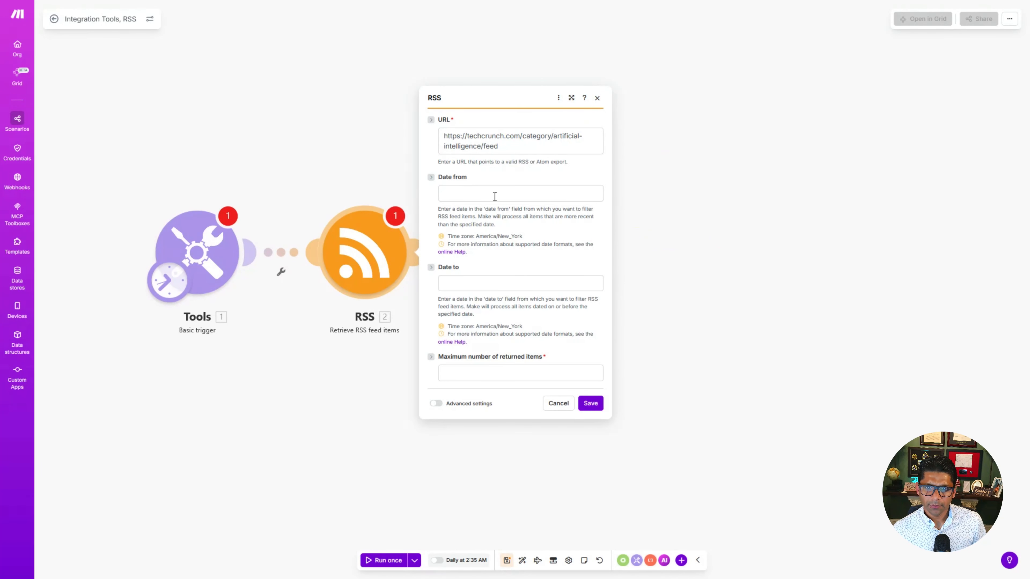
click(493, 372)
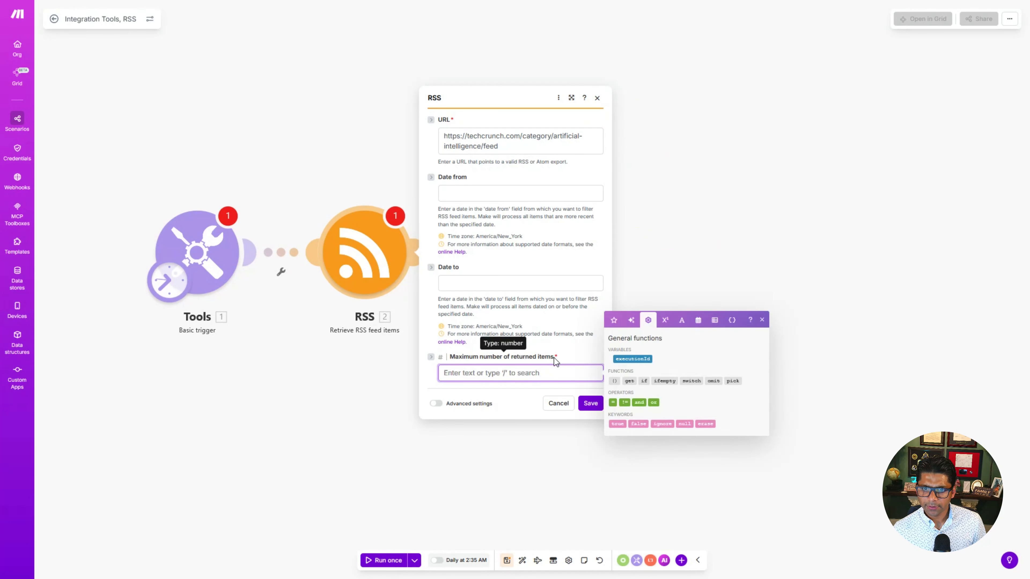
text(5)
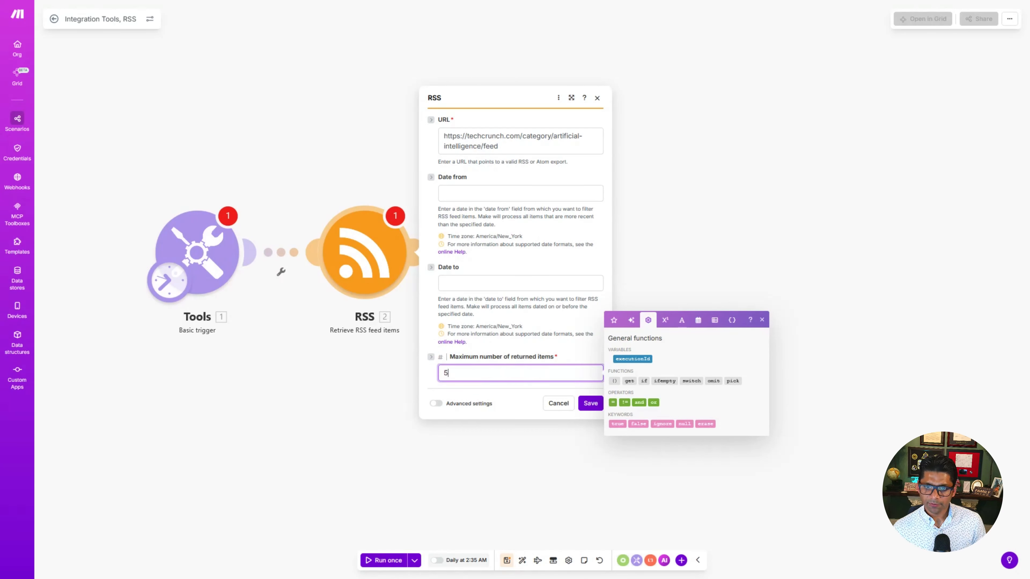
click(526, 342)
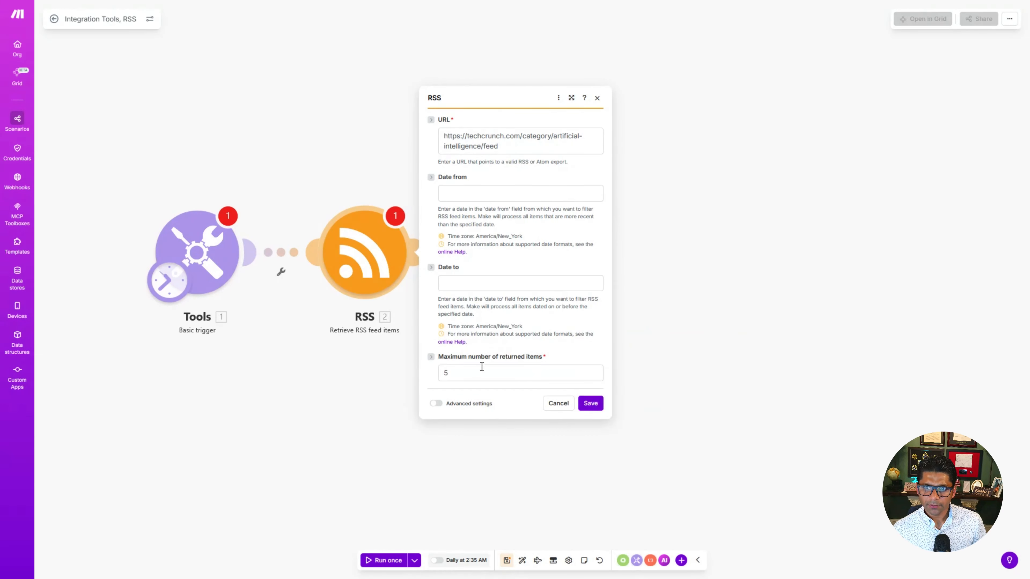
click(592, 403)
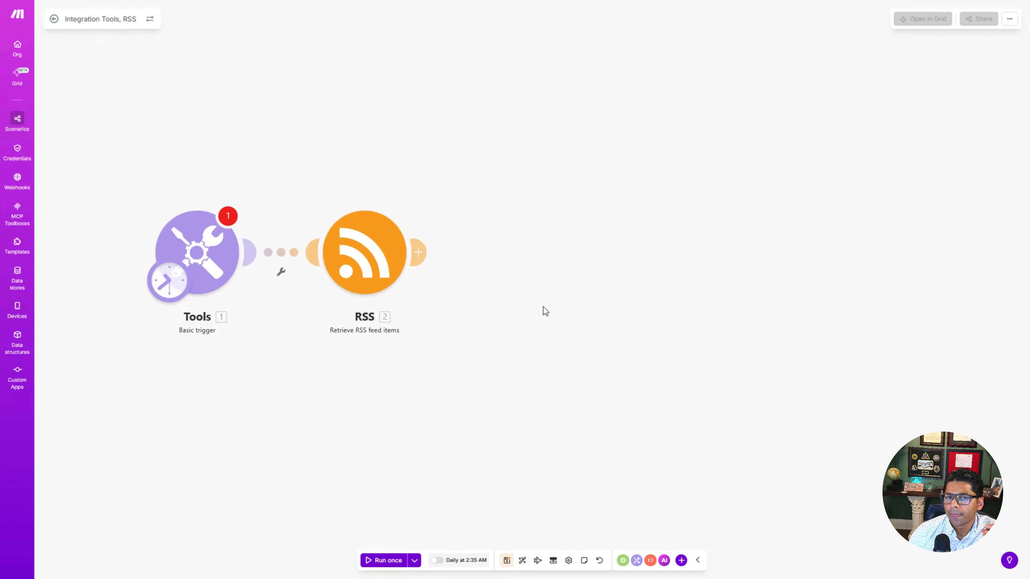
Step: Add a Tools Text aggregator module after the RSS module
click(419, 253)
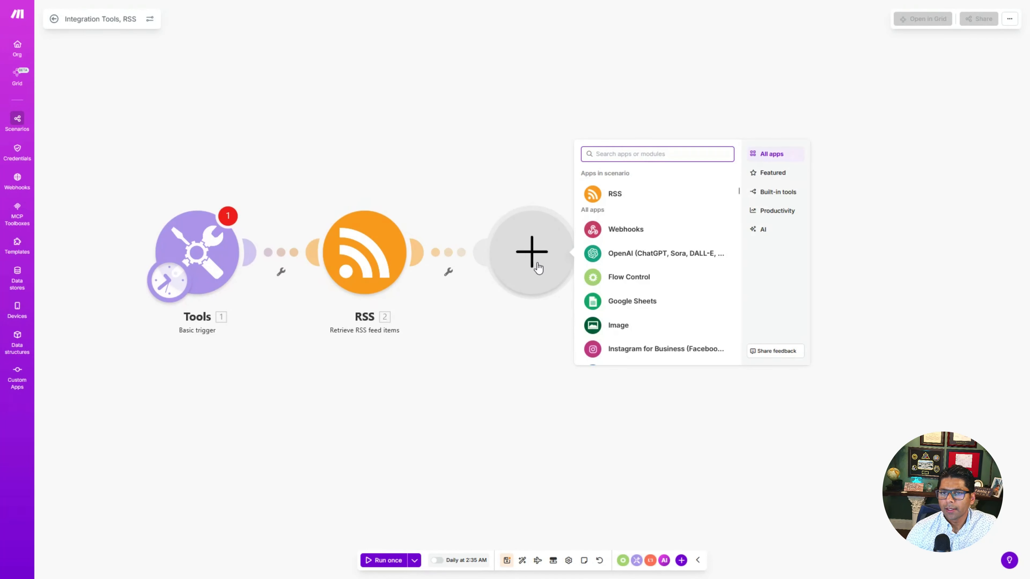
text(aggre)
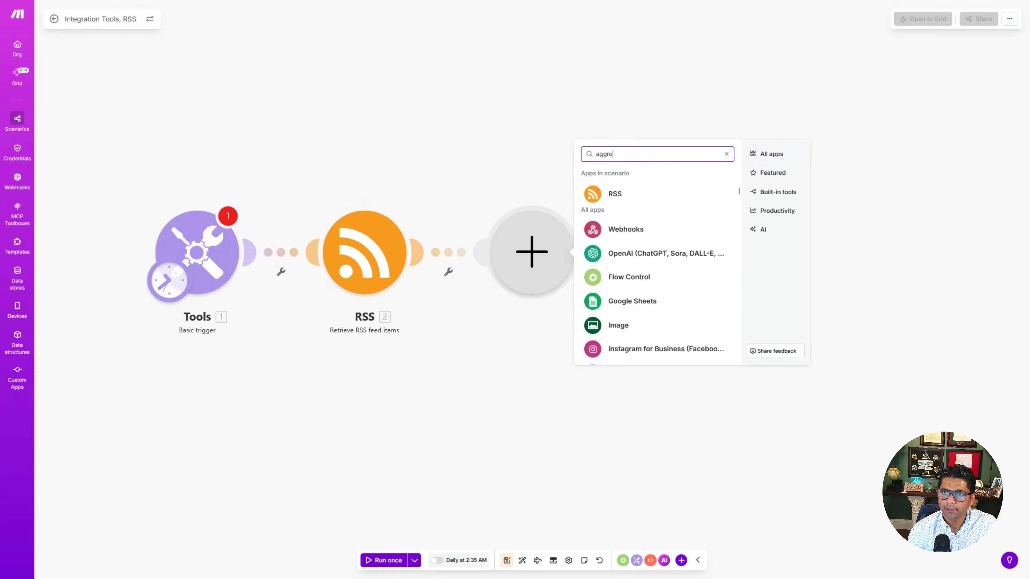
key(ctrl+a)
key(BackSpace)
text(tex)
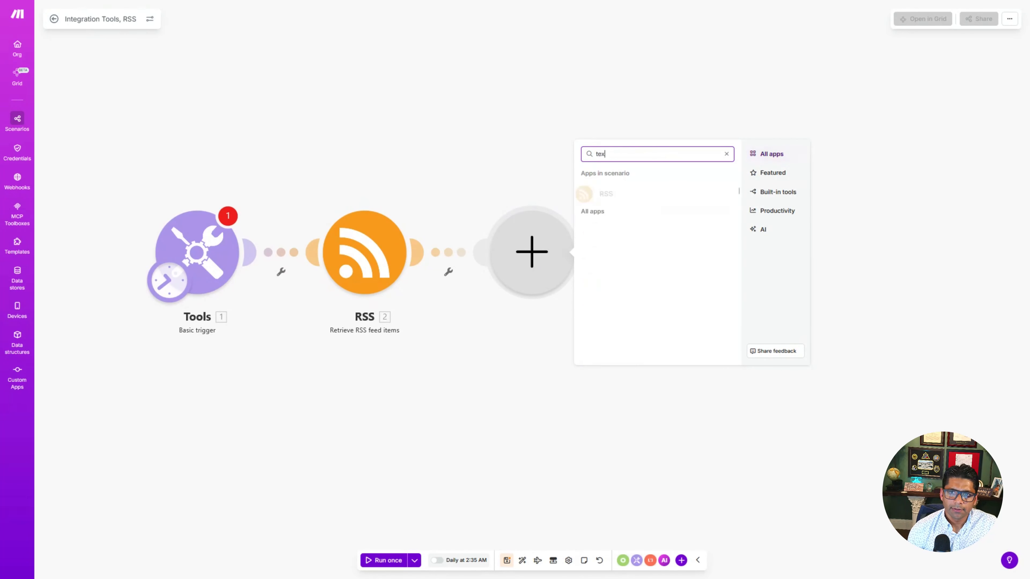
text(t aggreg)
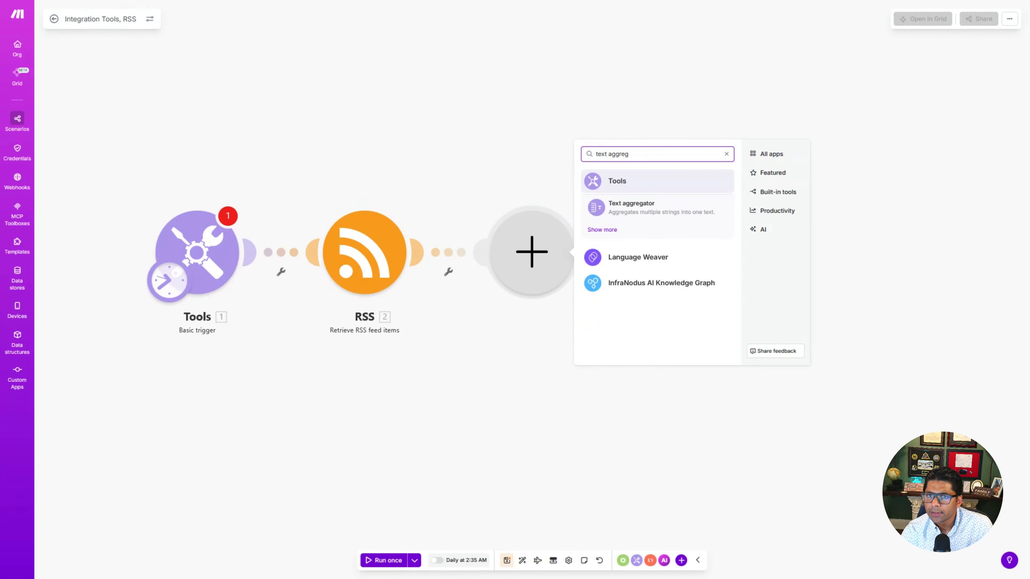
click(663, 215)
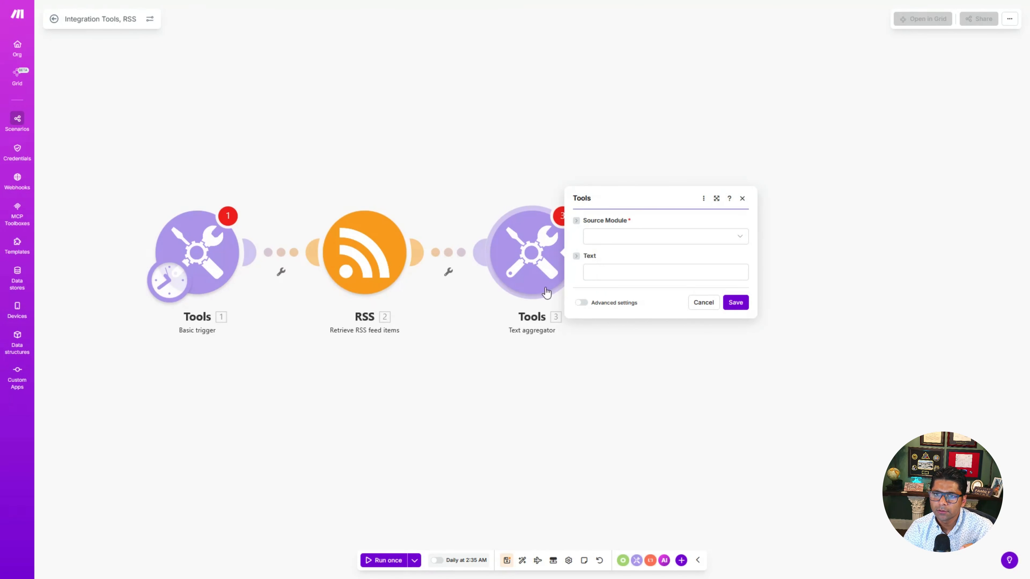
Step: Set the aggregator's source to the RSS module, map Title, Description and Image URL into its text, and save
click(658, 243)
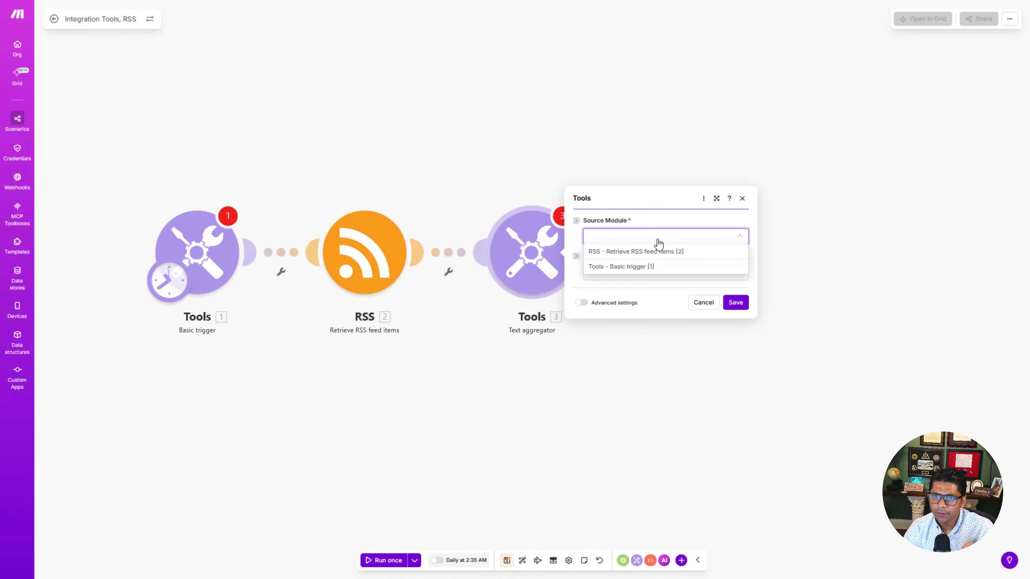
click(643, 253)
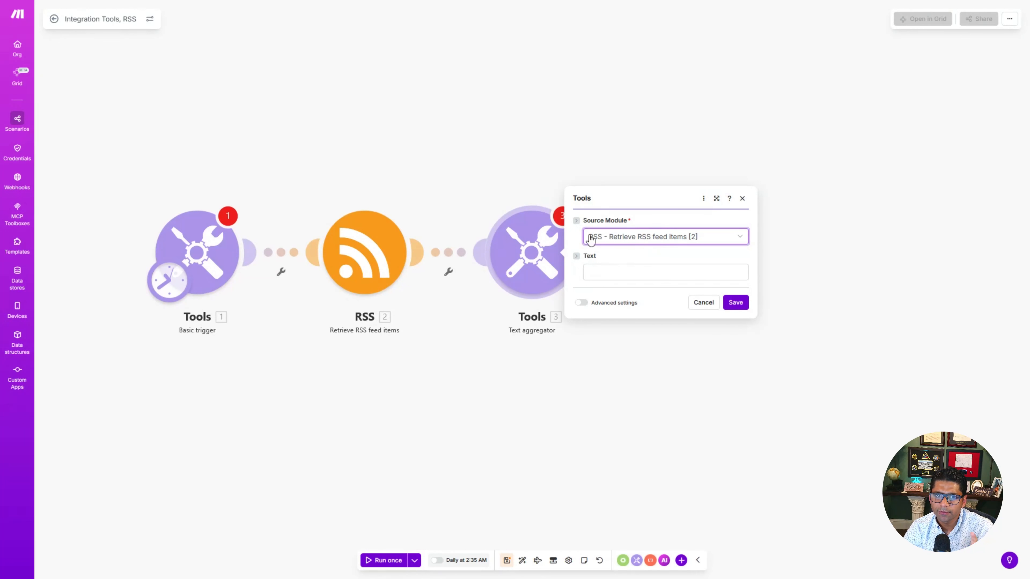
click(615, 270)
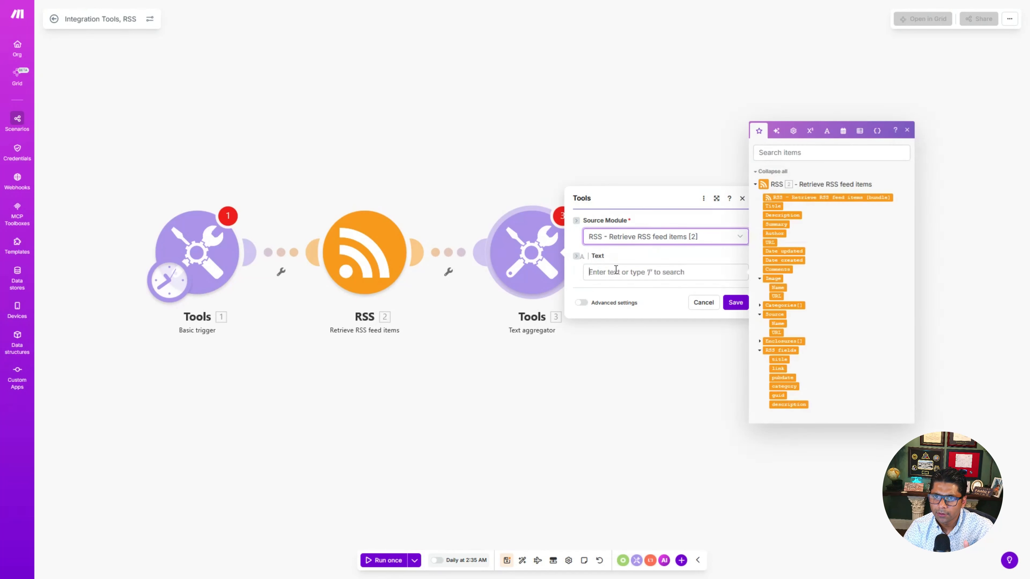
click(773, 206)
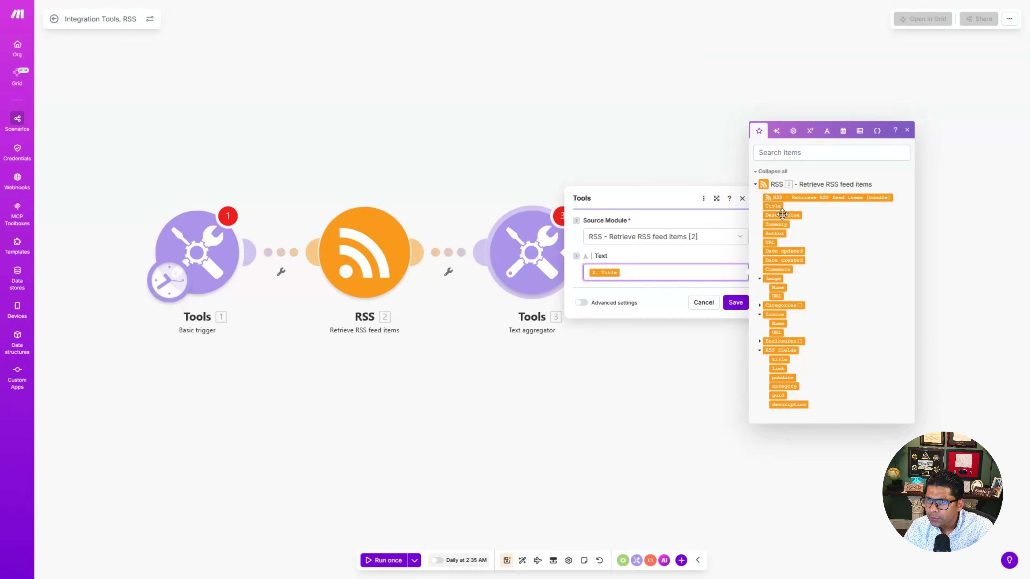
click(779, 216)
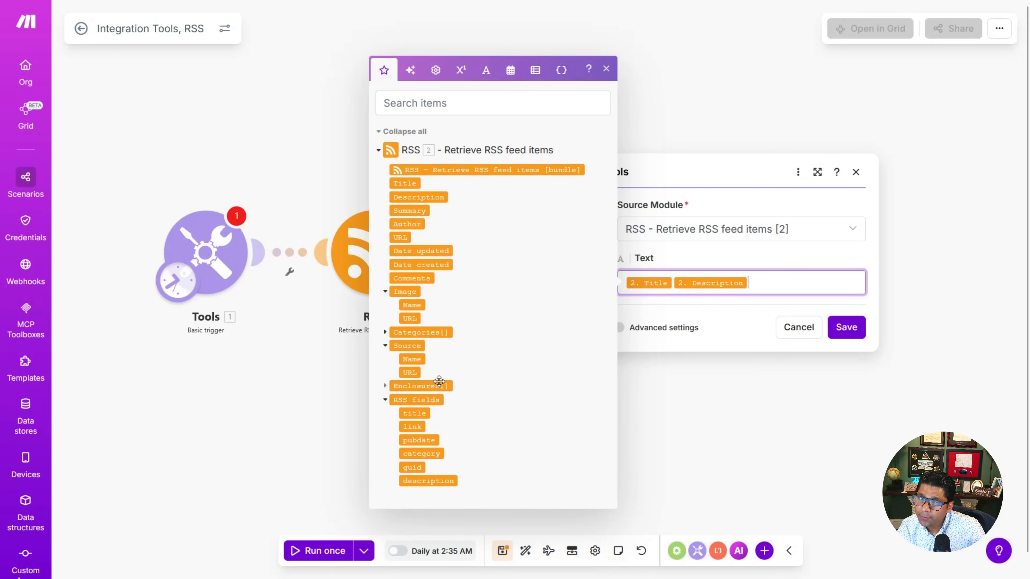
click(410, 319)
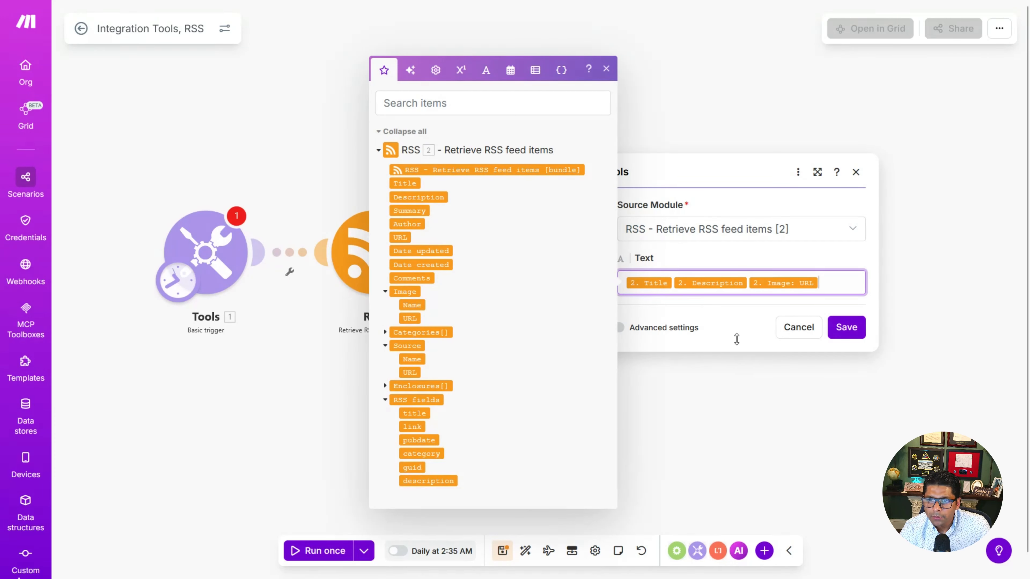
click(743, 322)
click(846, 327)
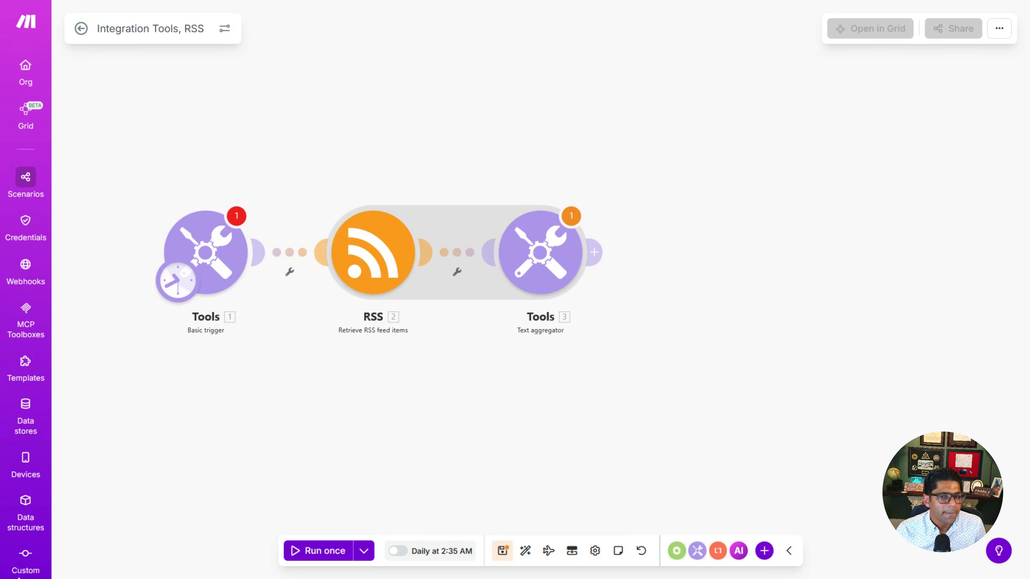
Step: Add a Google Gemini AI Generate a response module after the text aggregator
drag(725, 327, 667, 324)
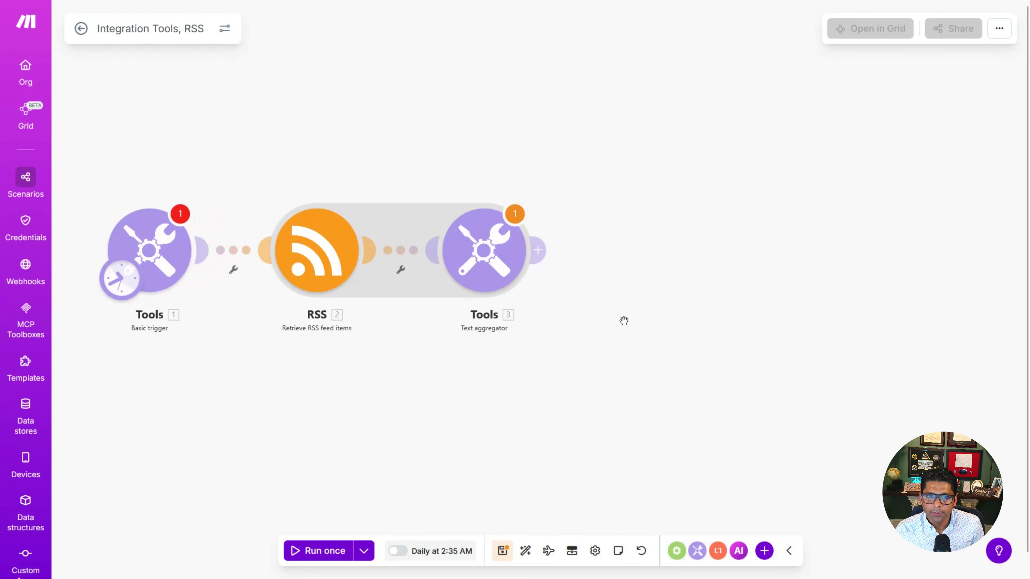
click(538, 251)
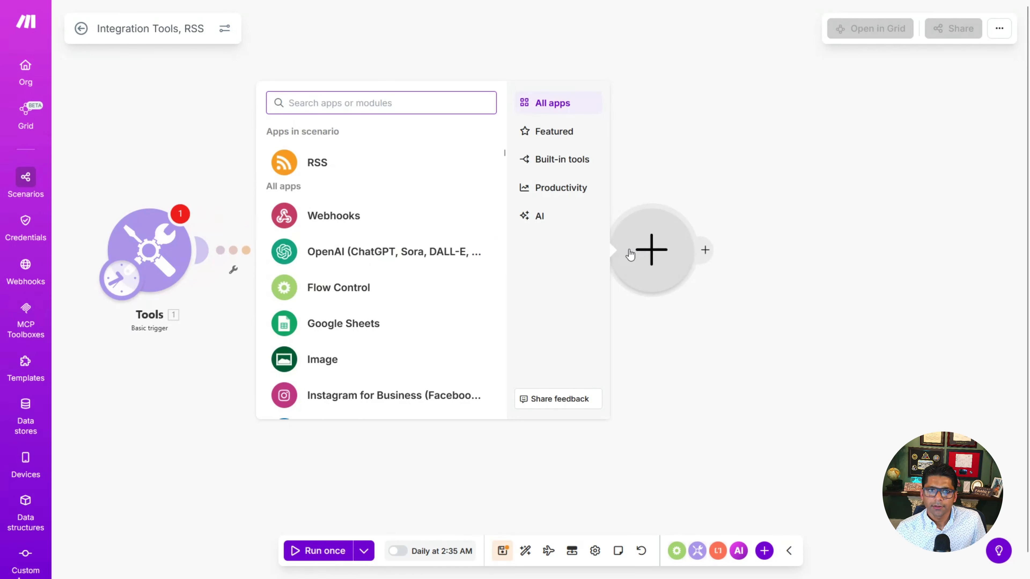
text(google)
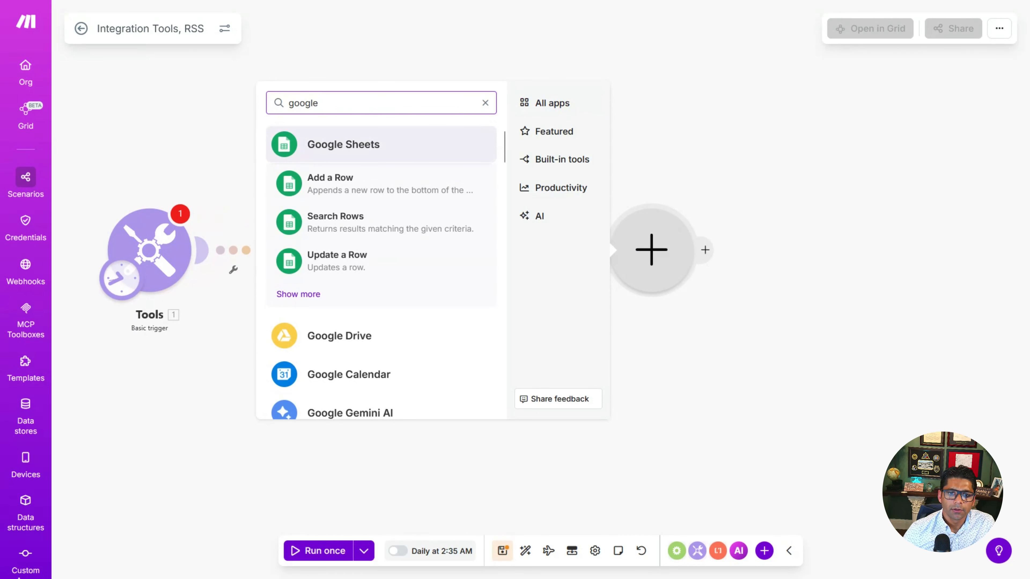
click(446, 412)
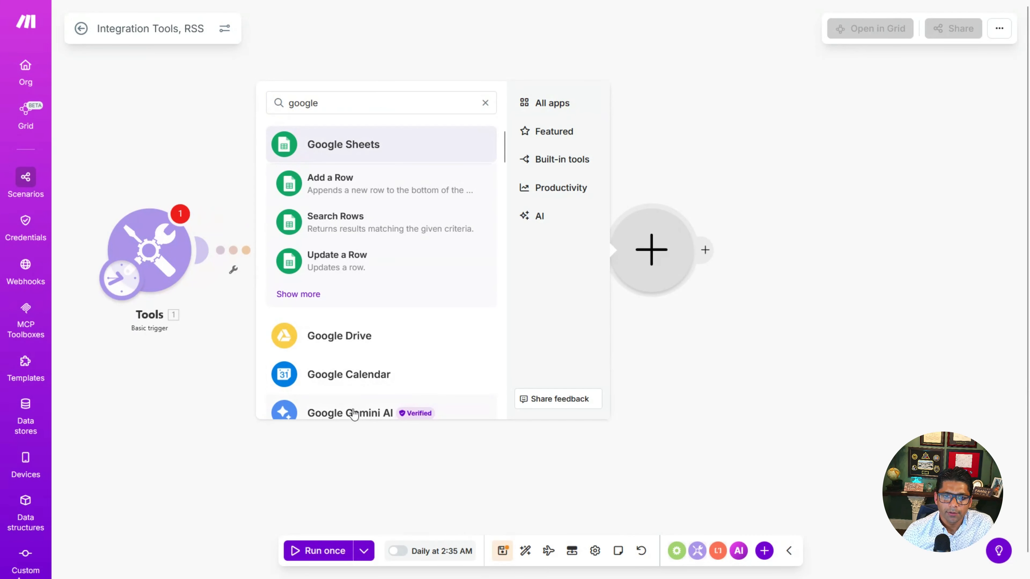
scroll(465, 345, down, 5)
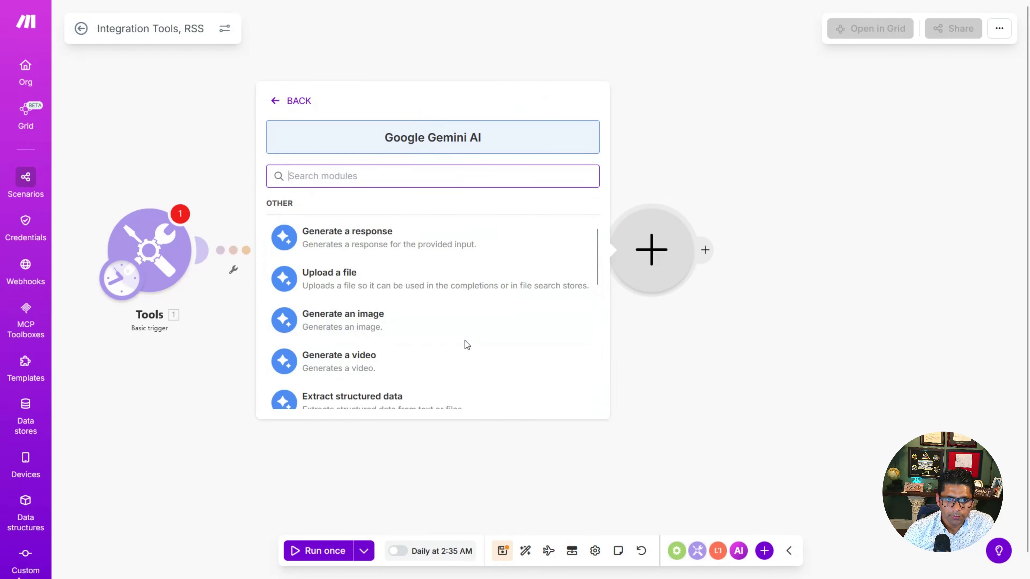
scroll(467, 345, down, 5)
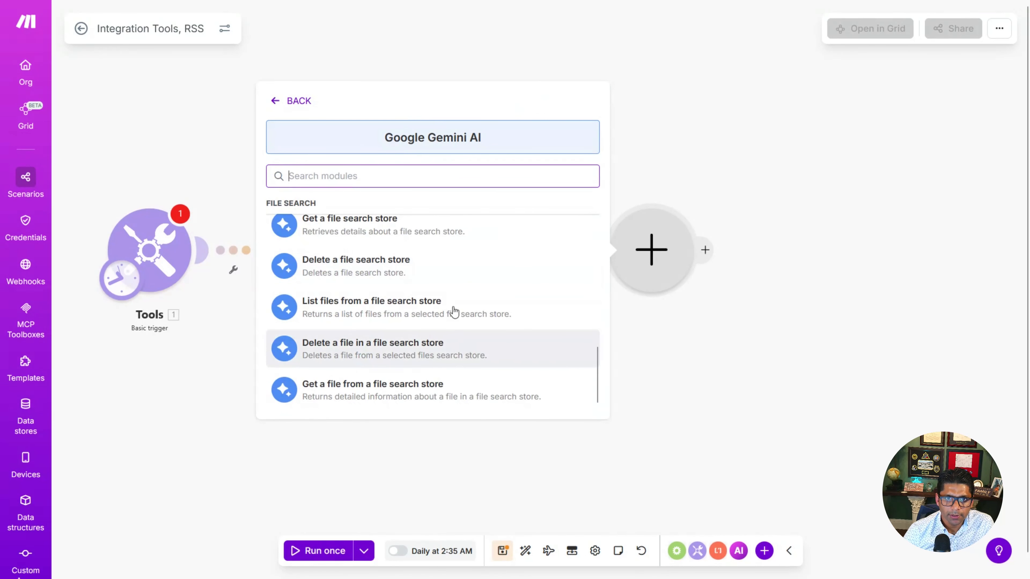
text(gene)
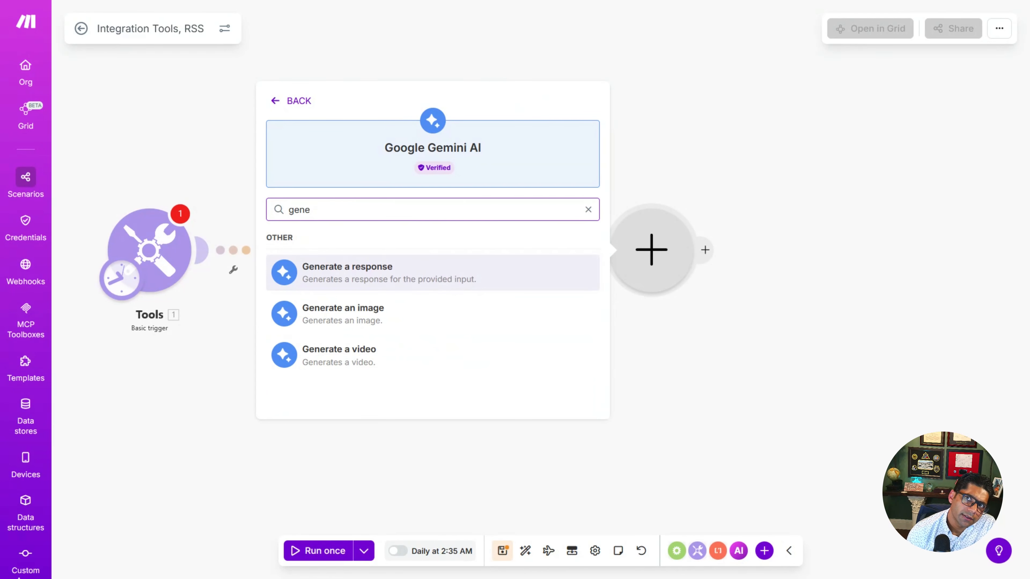
click(937, 87)
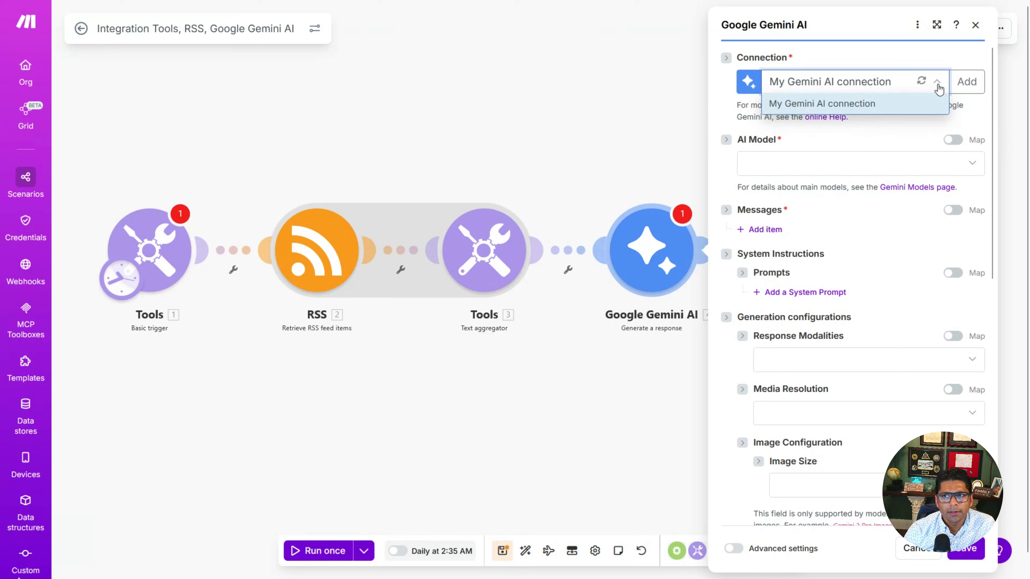
Step: Create a new Gemini AI connection named My Gemini AI connection by pasting the API key and saving
click(937, 84)
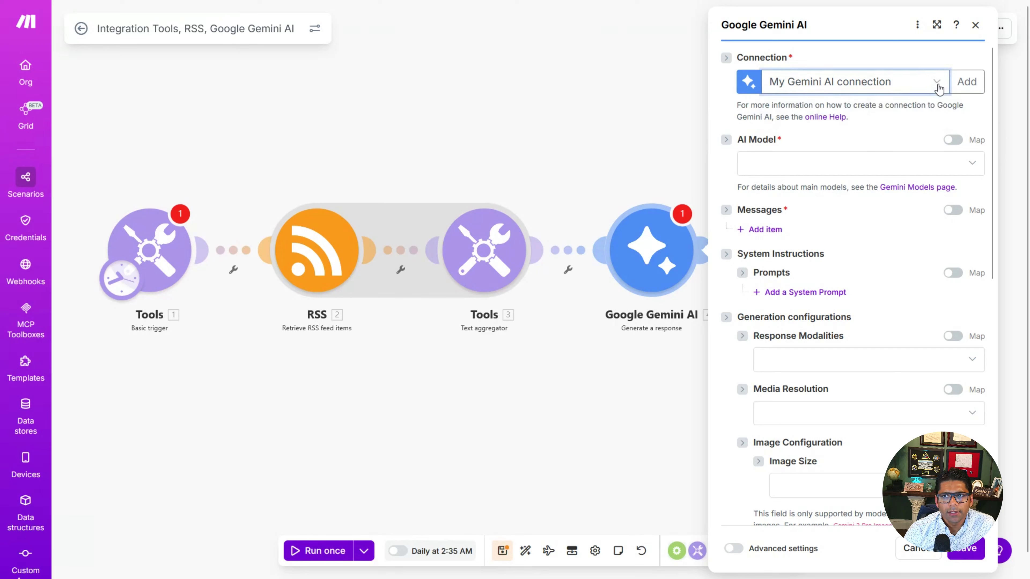
click(966, 81)
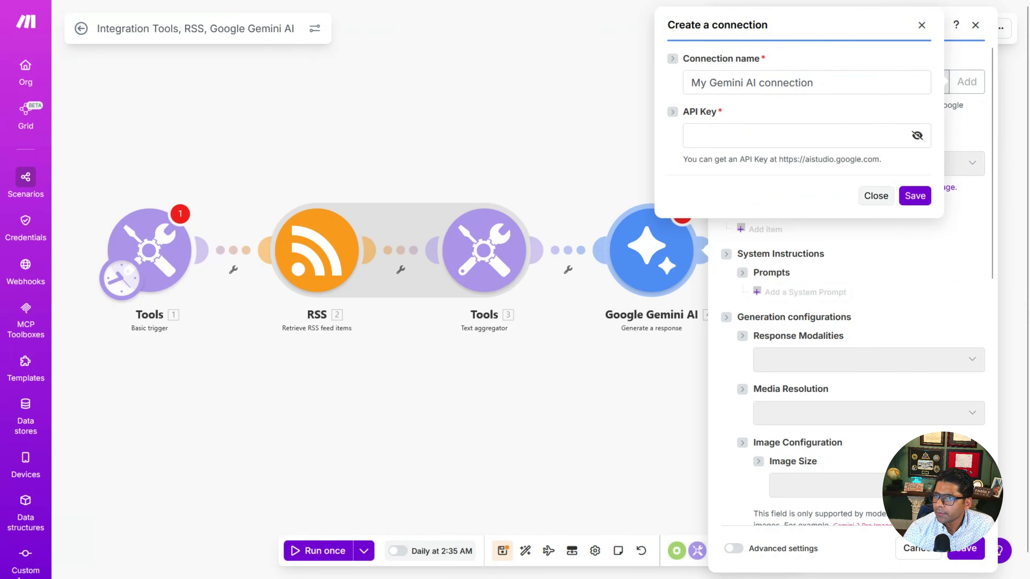
click(794, 135)
key(ctrl+v)
click(915, 196)
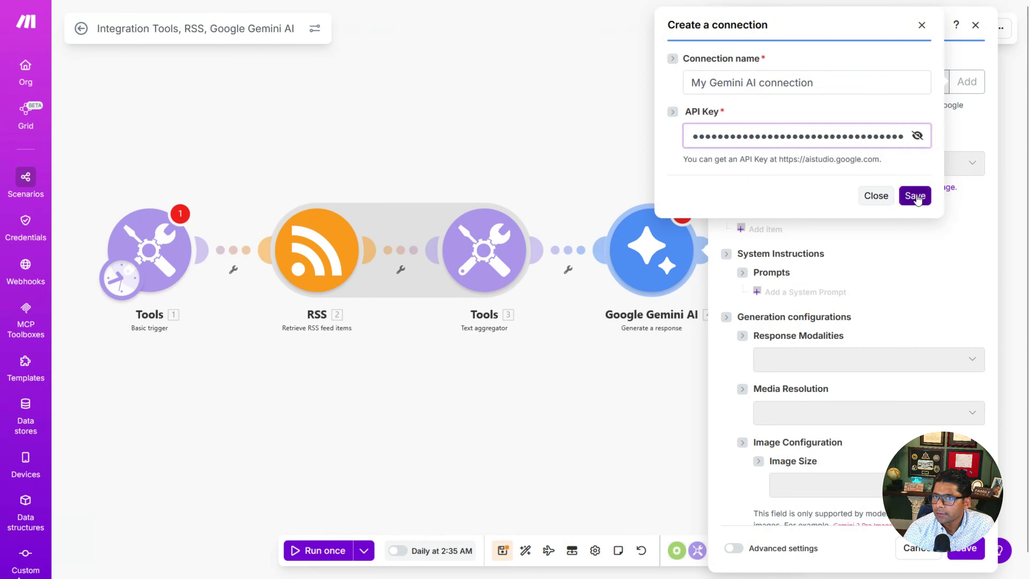
Step: Set the Gemini module's AI model to Gemini 2.5 Flash
click(971, 164)
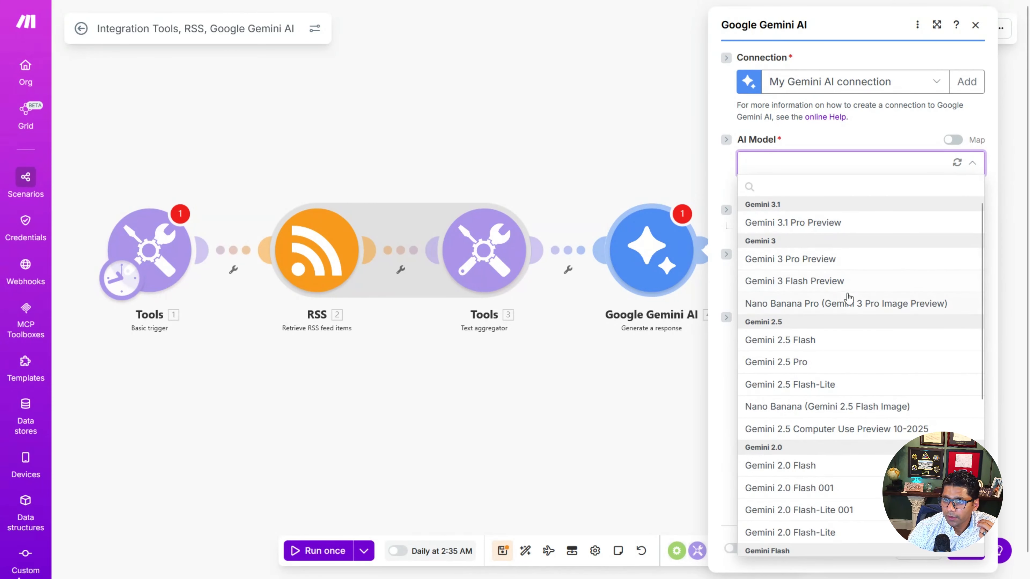
scroll(849, 333, down, 5)
scroll(835, 386, up, 5)
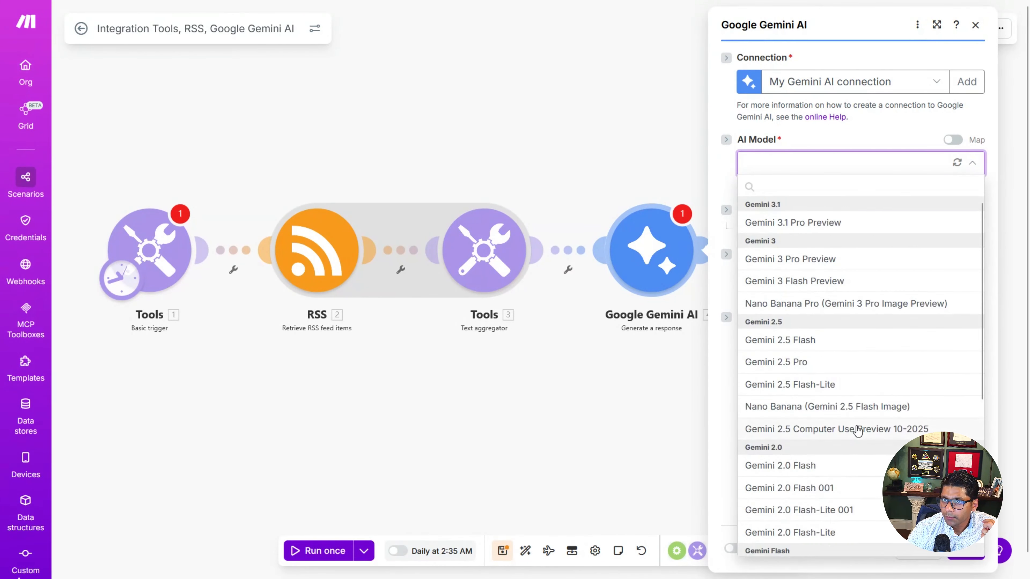
scroll(794, 428, down, 6)
scroll(857, 432, up, 5)
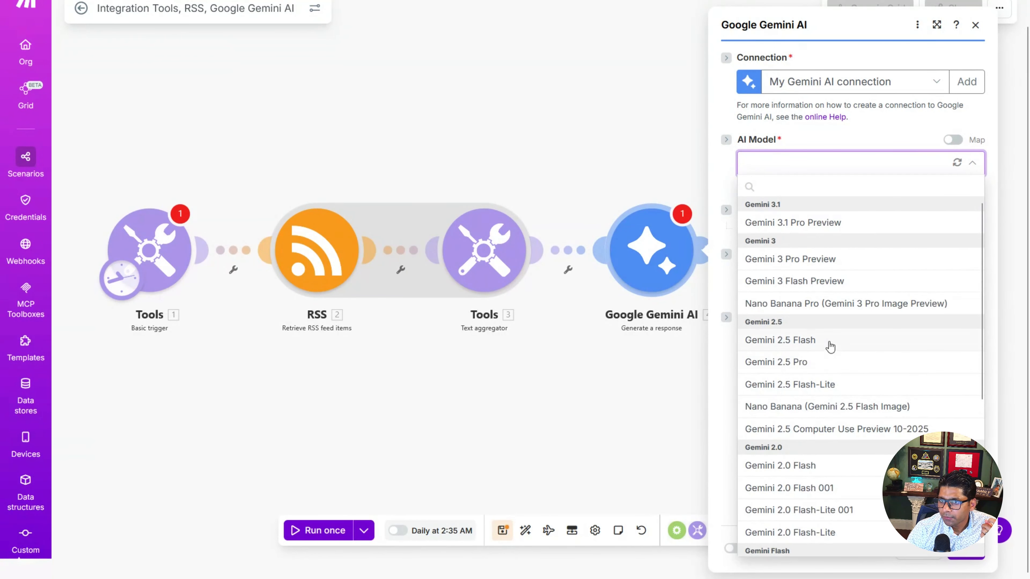
click(829, 345)
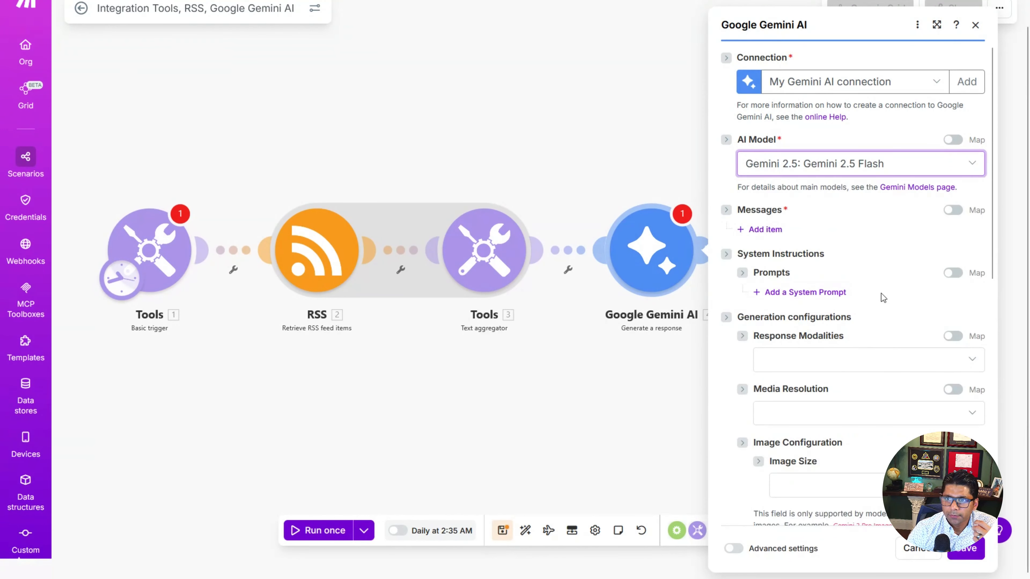
Step: Add a system prompt and paste the Sonic Combinator newsletter-editor instructions as its value
scroll(881, 294, down, 2)
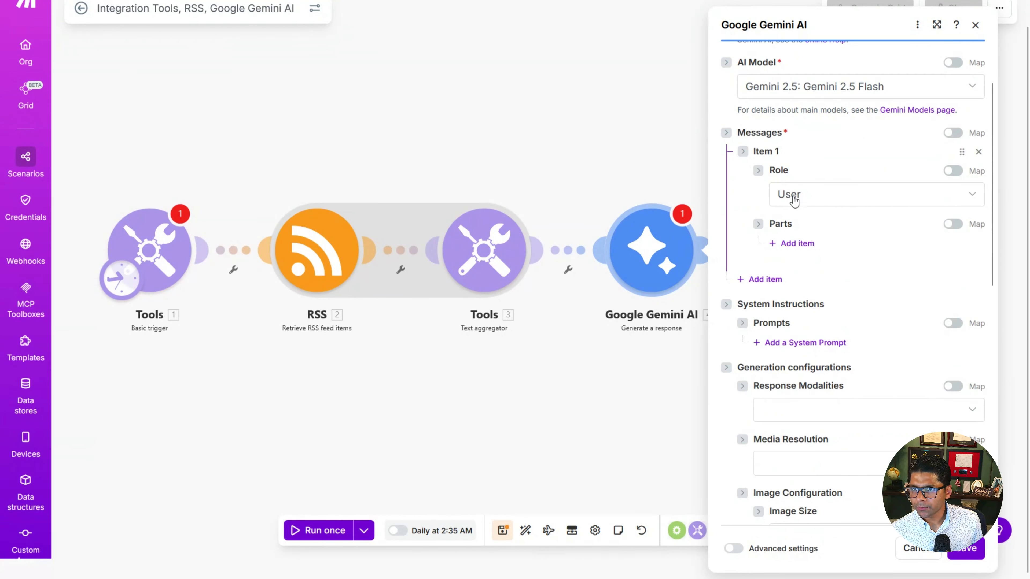
click(728, 137)
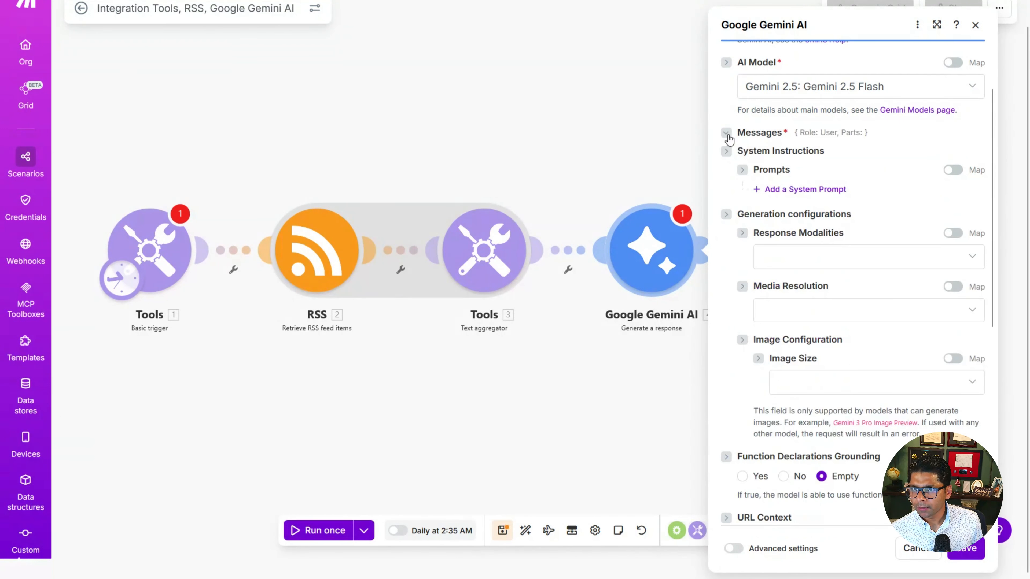
click(728, 155)
click(726, 154)
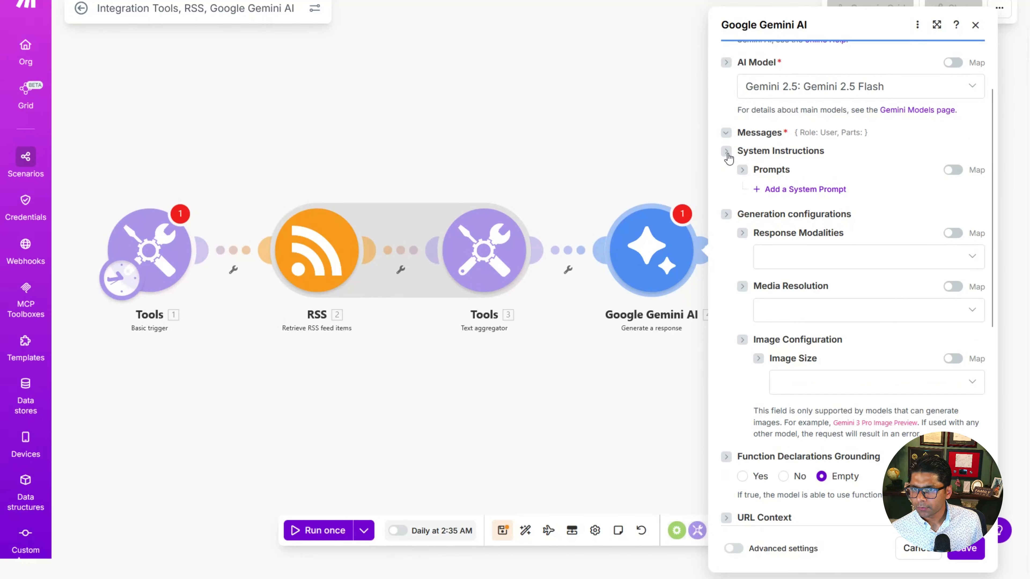
click(743, 171)
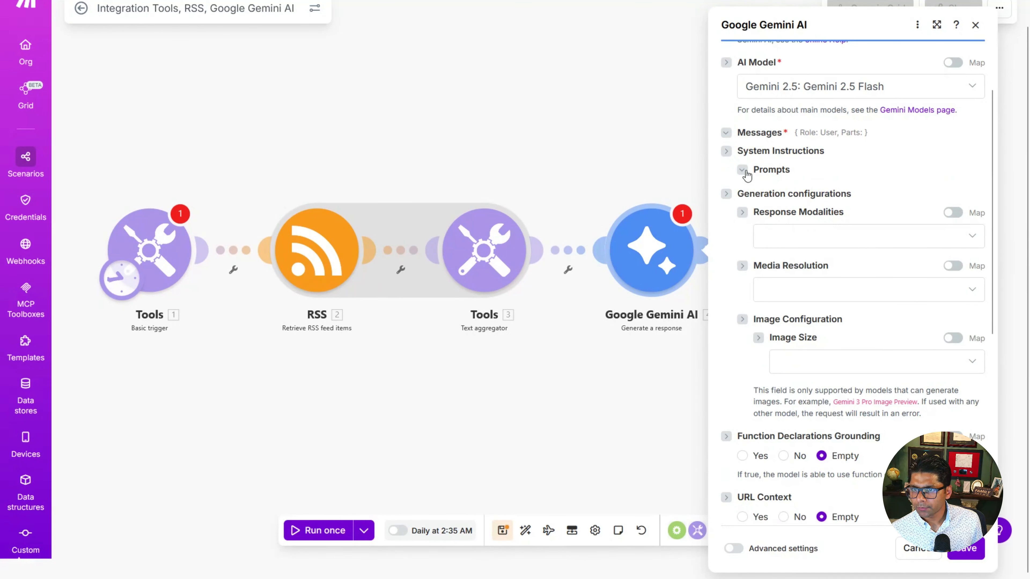
click(742, 170)
click(805, 266)
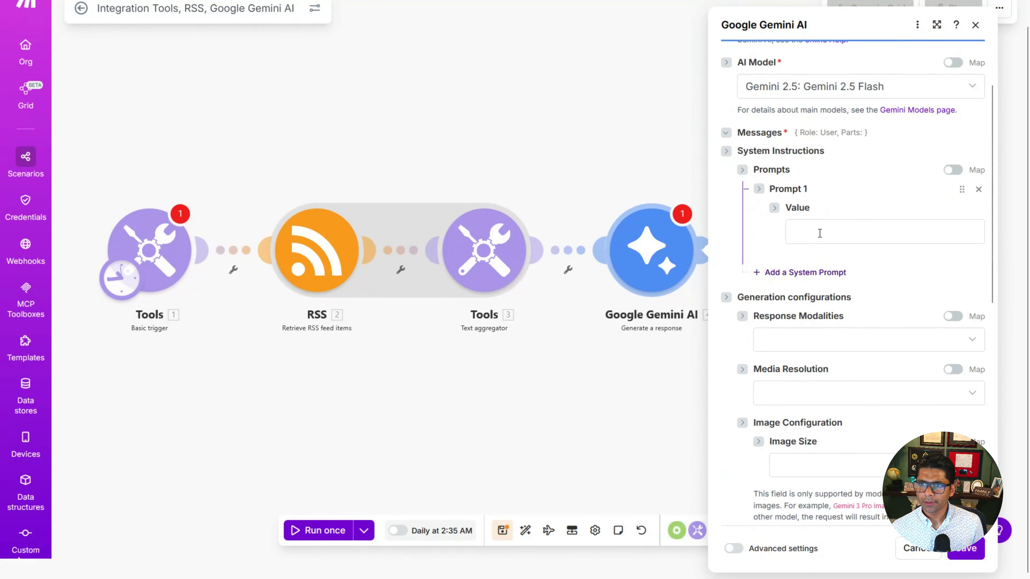
click(786, 221)
text(You are the Editor of Sonic Combinator. Read these news summaries: . Write a 3-section newsletter. Section 1: An AI Controversy. Section 2: A business automation idea. Section 3: A poll asking 'Will AI replace your job?' Generate two HTML buttons for the poll. The YES button link must be [Paste your Webhook URL from Task 4]?vote=yes and the NO button link must be [Paste your Webhook URL from Task 4]?vote=no. Output the entire response as clean, escaped HTML.)
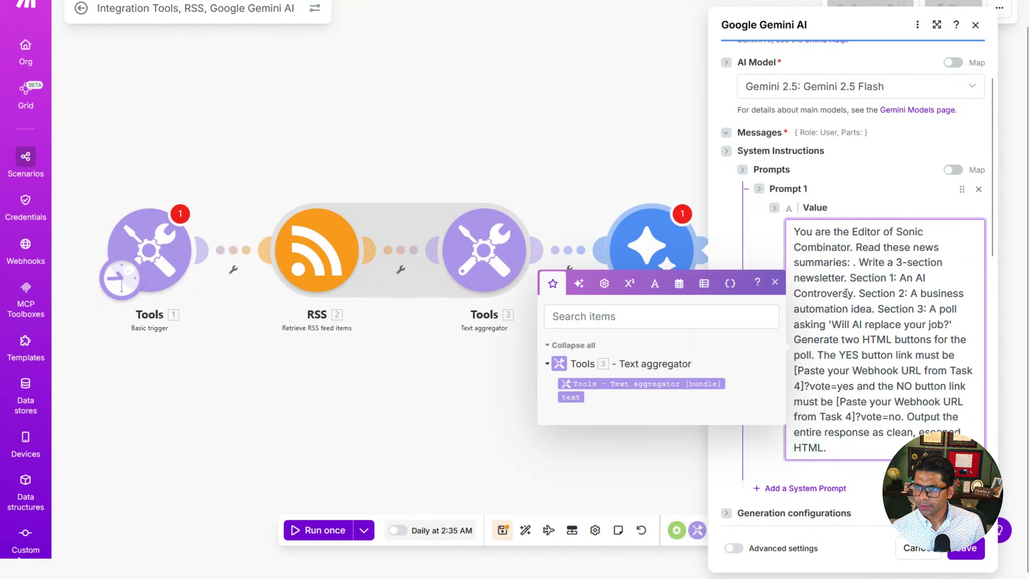
Step: Map the text aggregator's bundle into the prompt right after "Read these news summaries:"
click(853, 263)
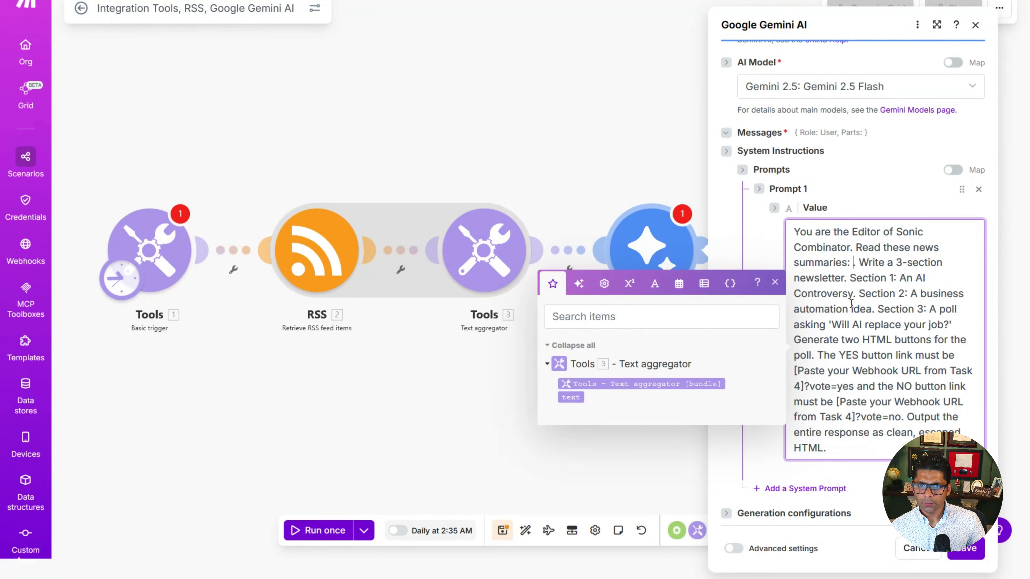
click(640, 384)
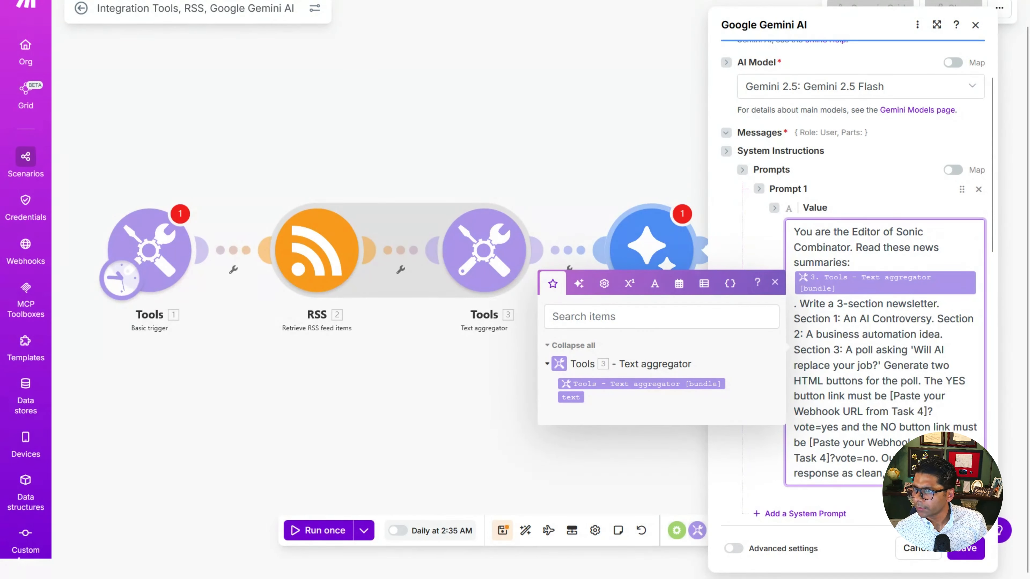
key(Escape)
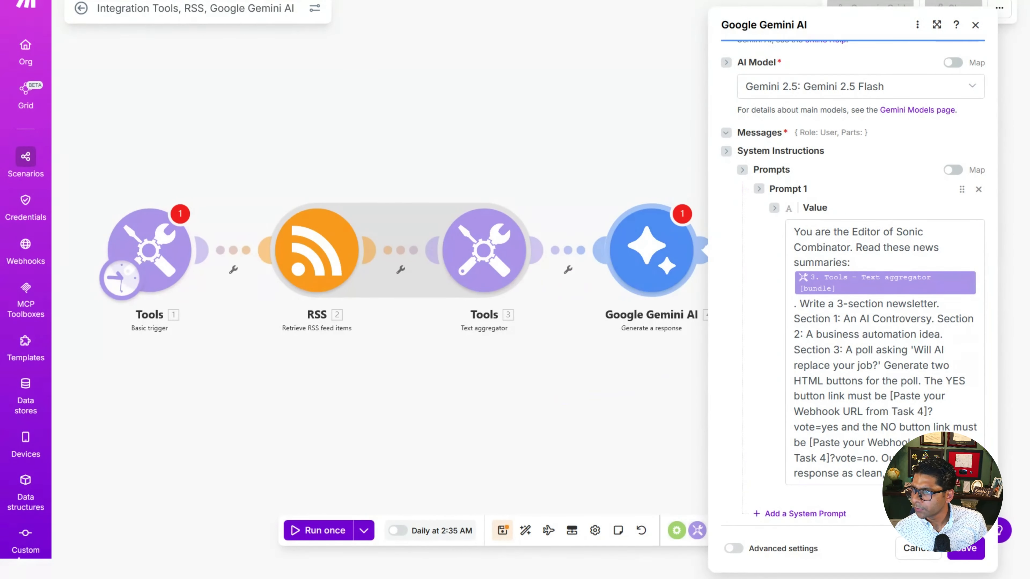
Step: Replace both "[Paste your Webhook URL from Task 4]" placeholders with the poll webhook URL and save the Gemini module
click(891, 396)
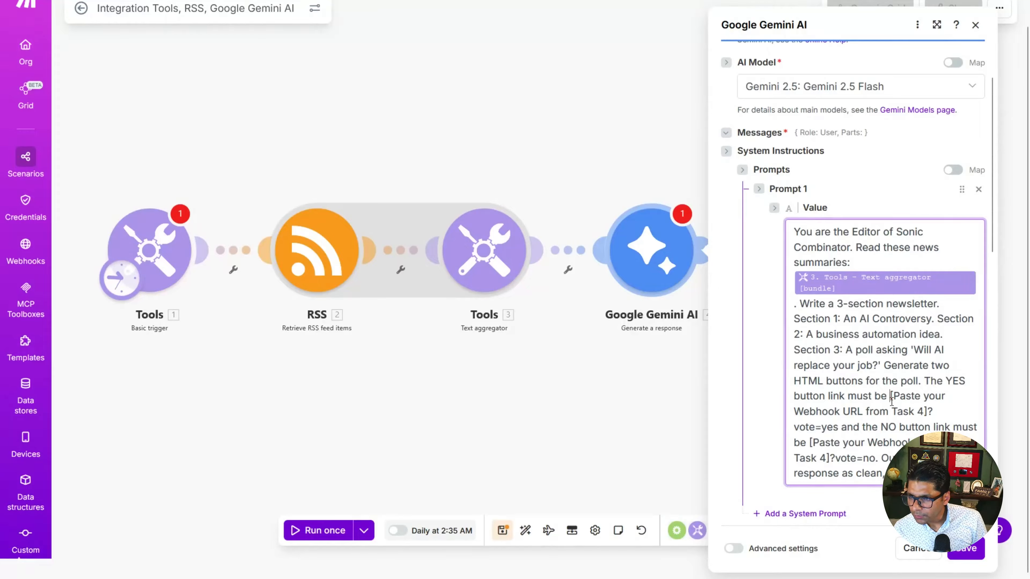
drag(891, 396, 928, 413)
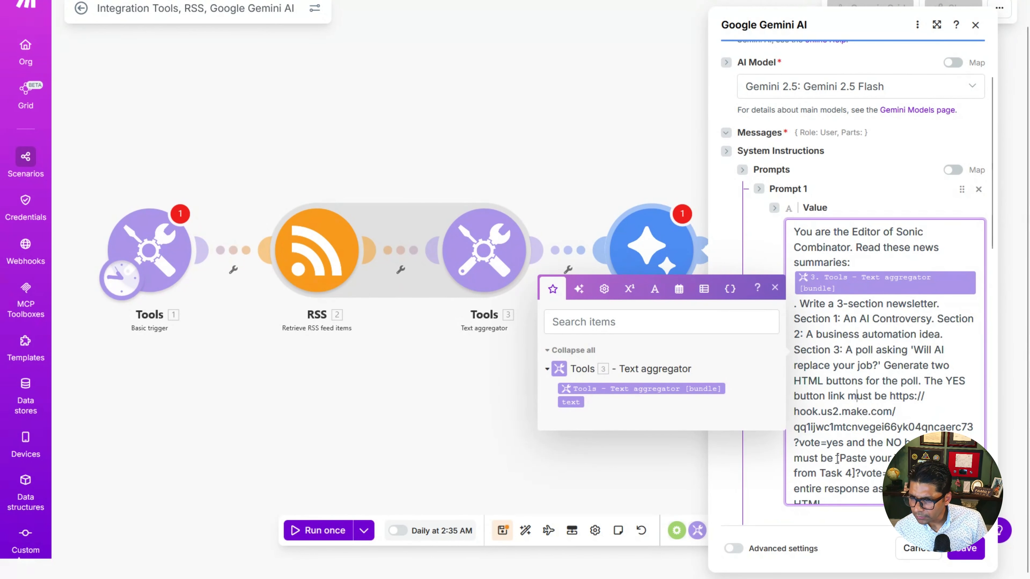
mouse_move(838, 458)
mouse_down()
mouse_move(866, 473)
mouse_move(848, 473)
mouse_up()
click(867, 473)
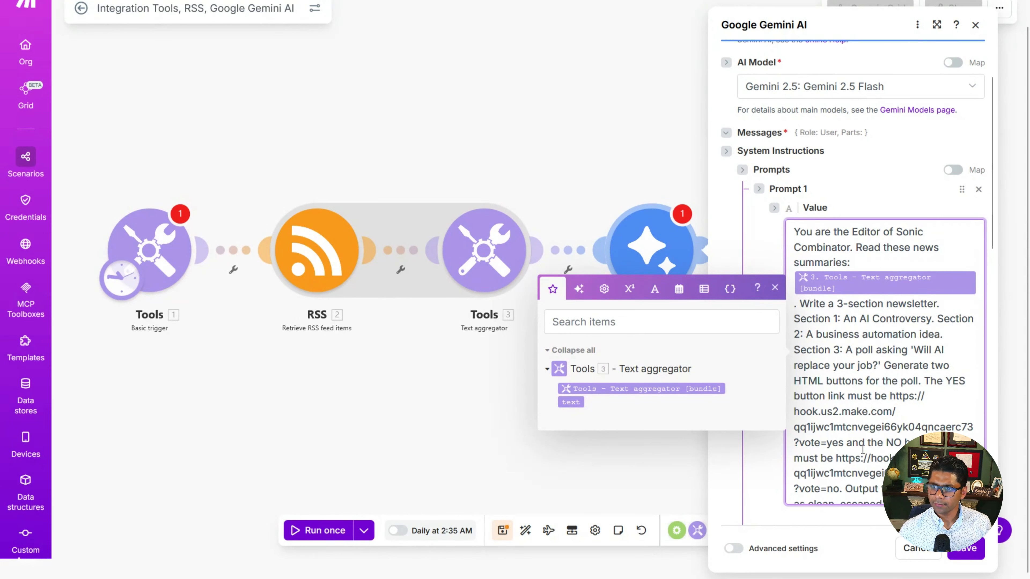
scroll(863, 453, down, 3)
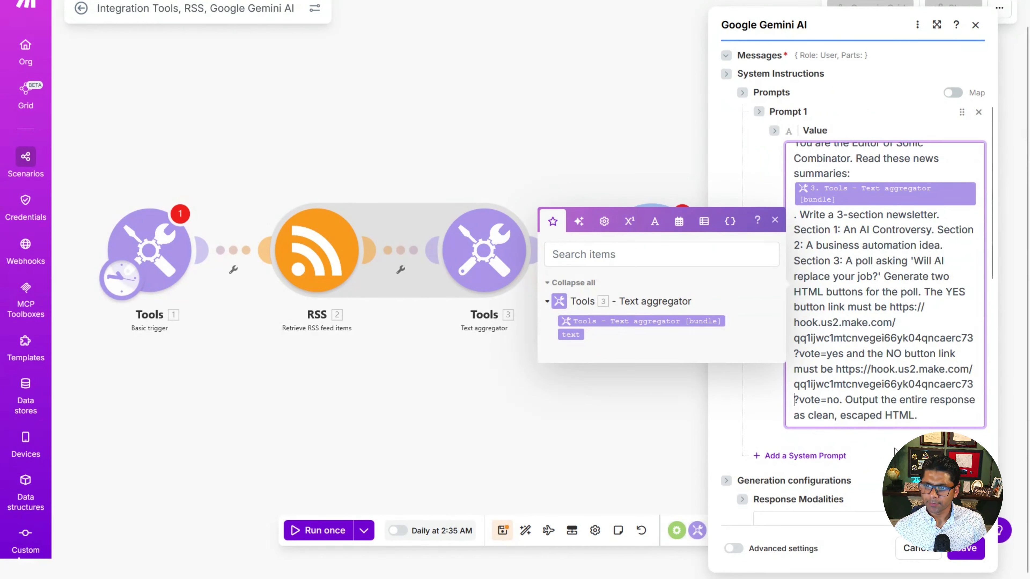
scroll(894, 451, down, 10)
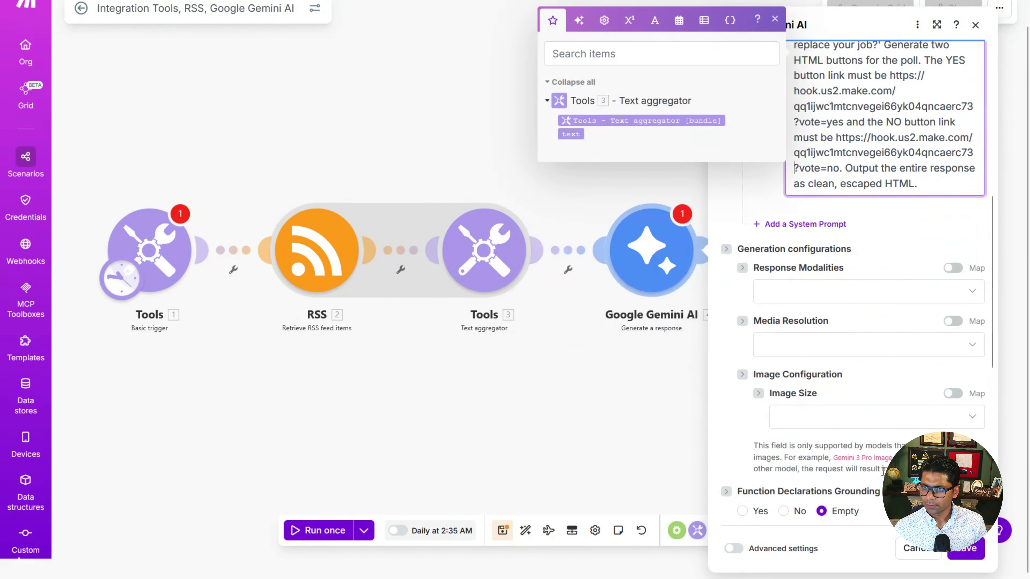
scroll(887, 462, up, 5)
scroll(883, 471, down, 5)
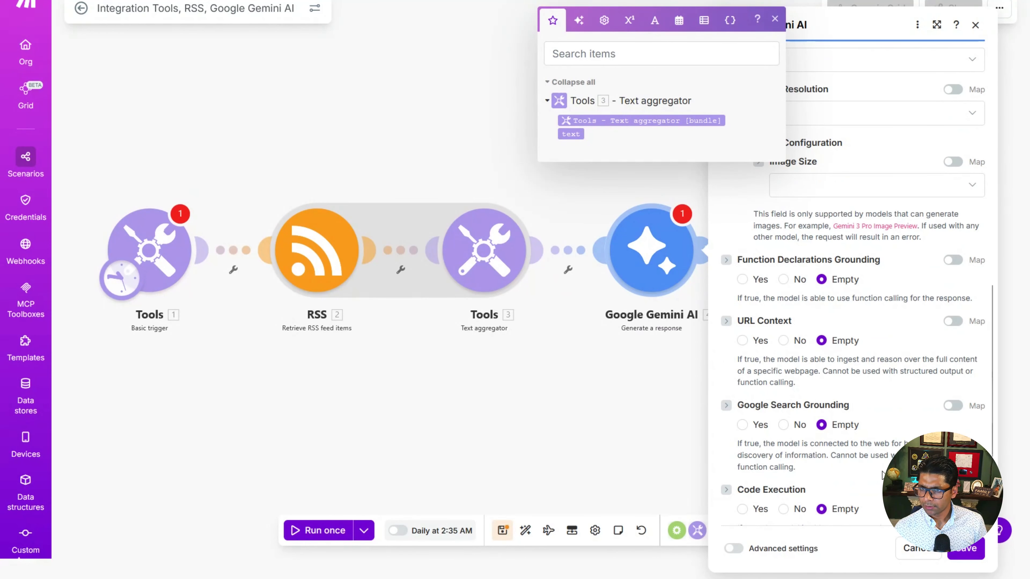
scroll(882, 474, down, 3)
click(965, 548)
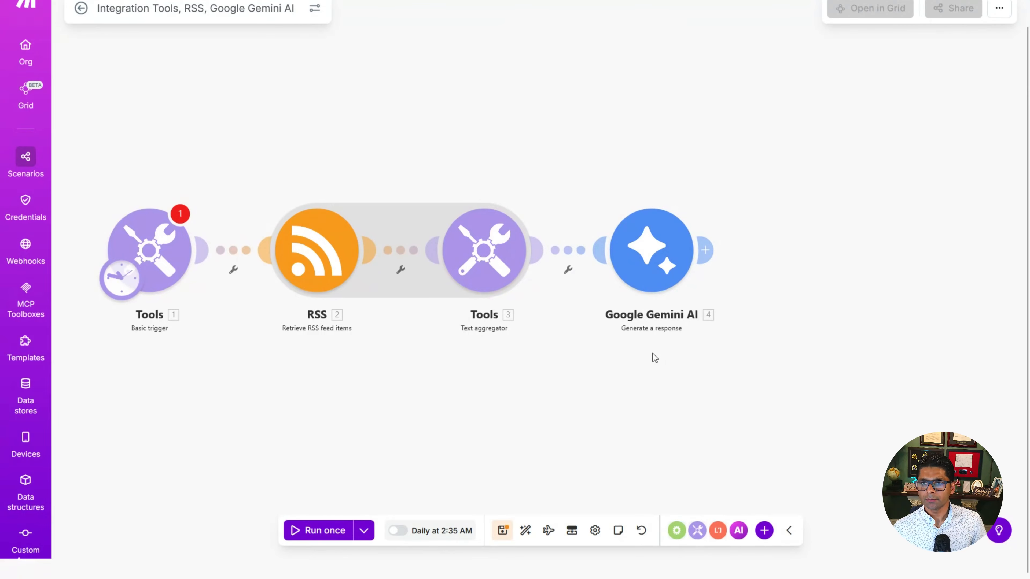
Step: Add a beehiiv Make an API Call module after the Google Gemini AI module
click(706, 251)
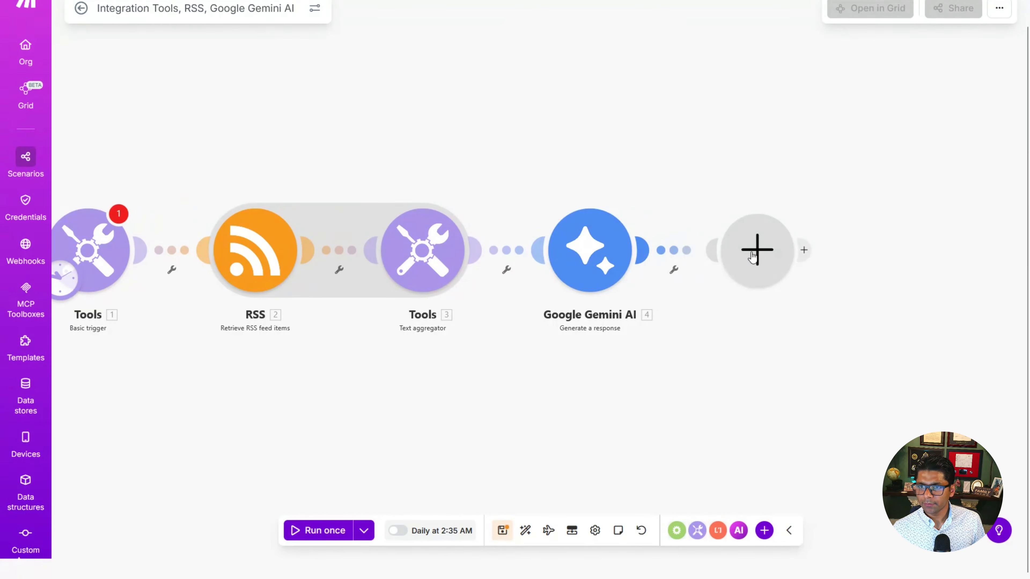
text(beeh)
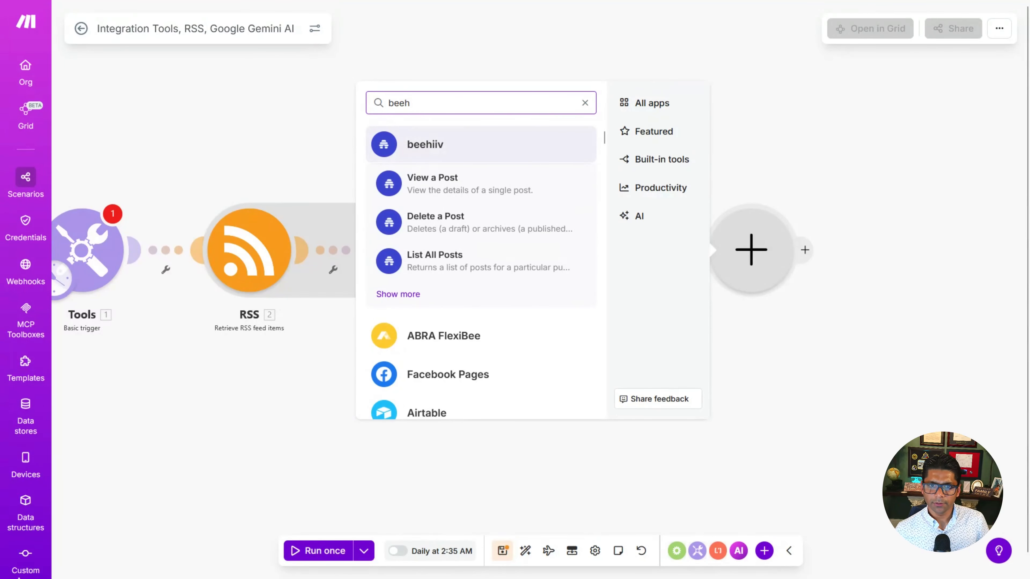
click(404, 296)
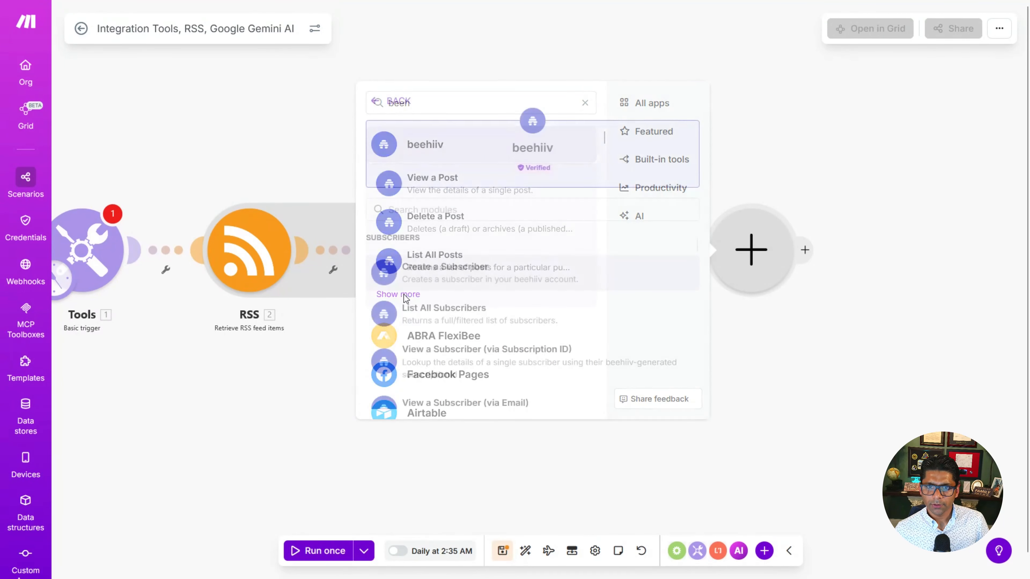
scroll(527, 365, down, 15)
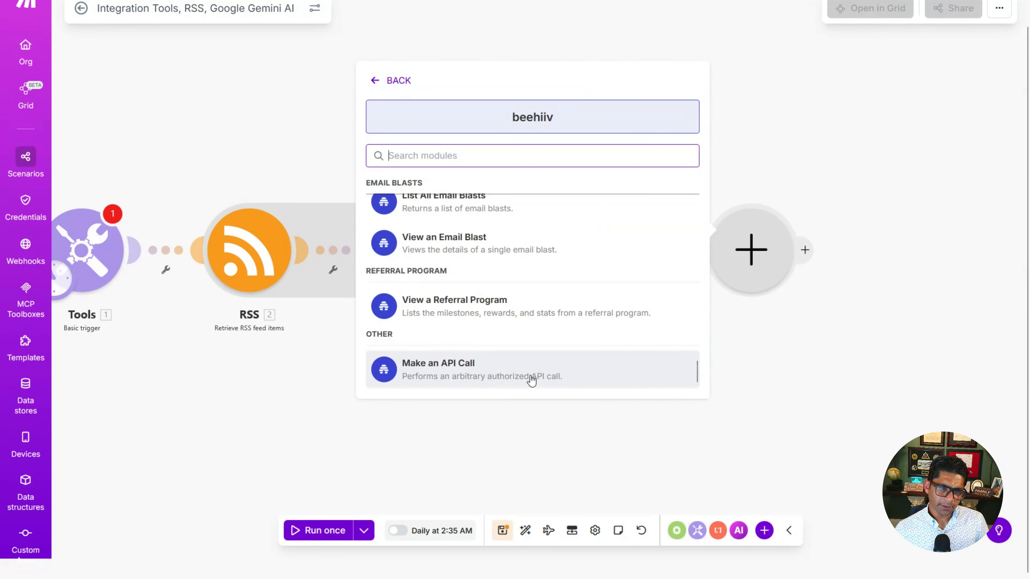
scroll(531, 380, up, 15)
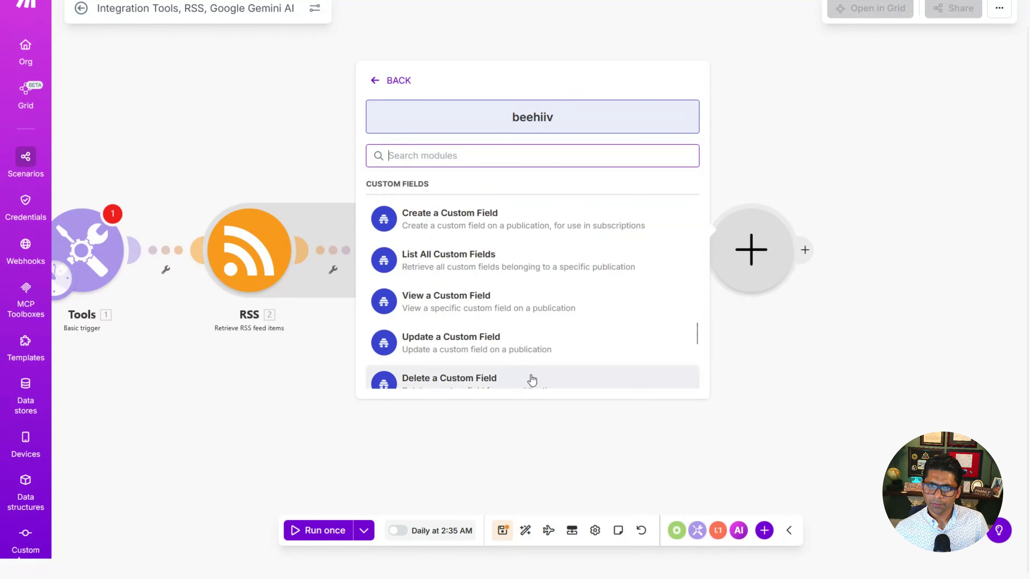
scroll(532, 380, up, 5)
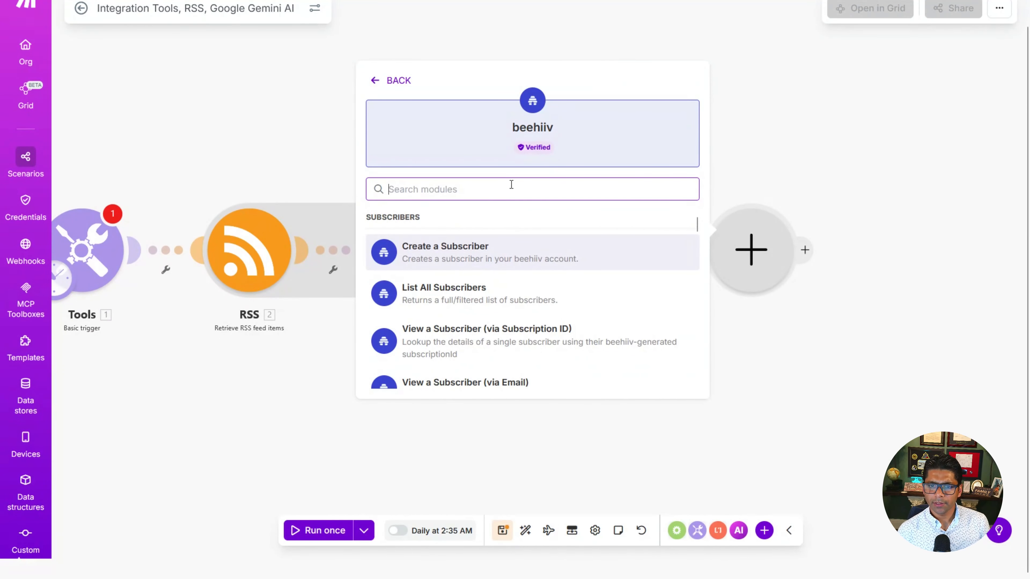
text(make)
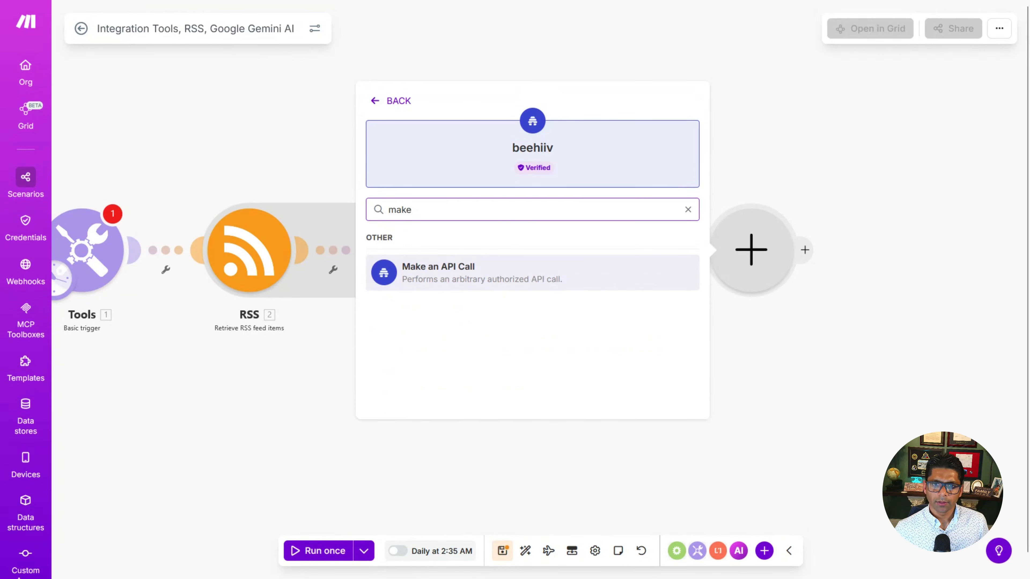
click(489, 279)
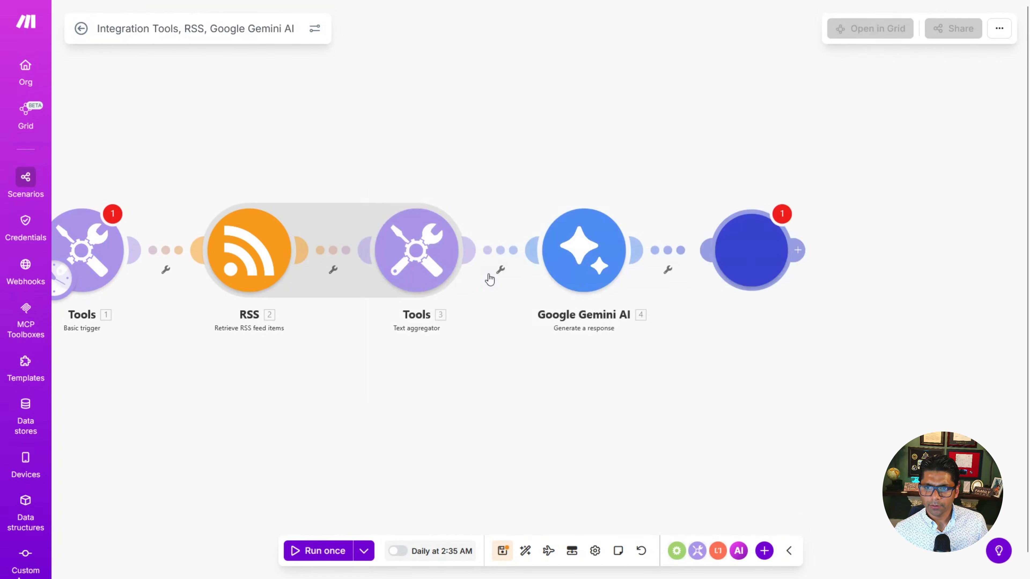
Step: Create a beehiiv connection of type API Key, pasting the API key and publication ID, and save it
click(893, 256)
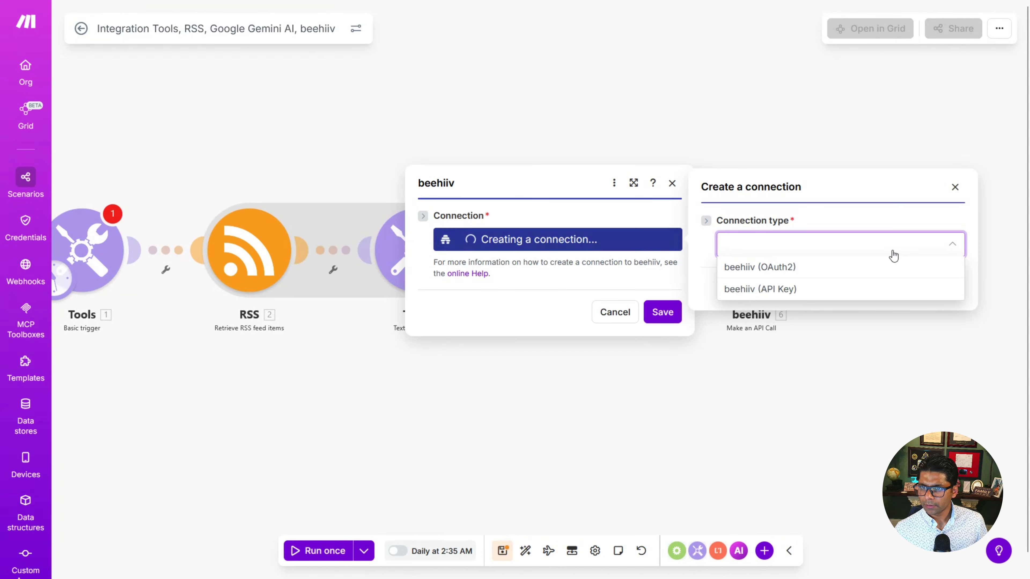
click(795, 268)
click(823, 221)
click(804, 262)
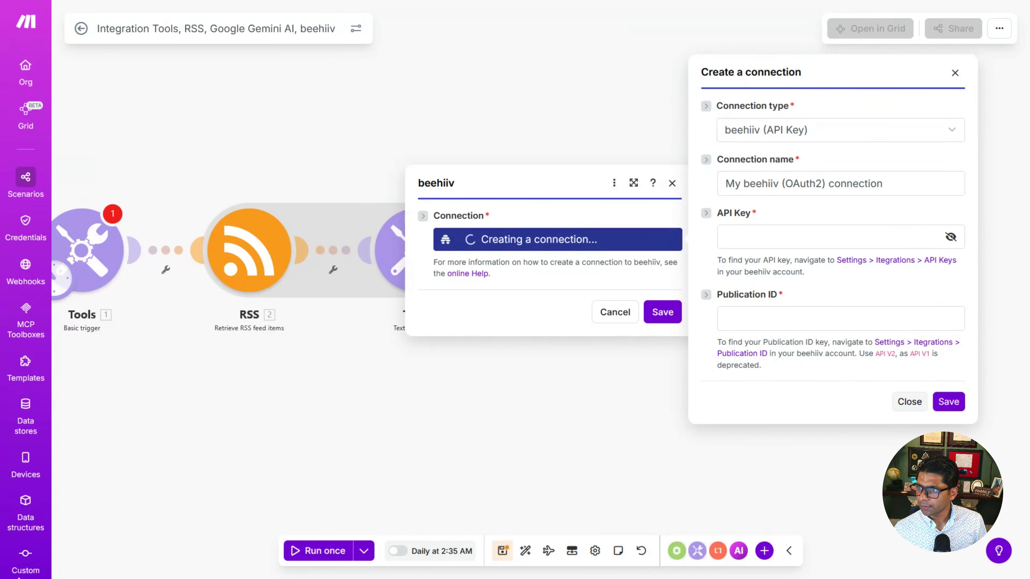
click(844, 235)
key(ctrl+v)
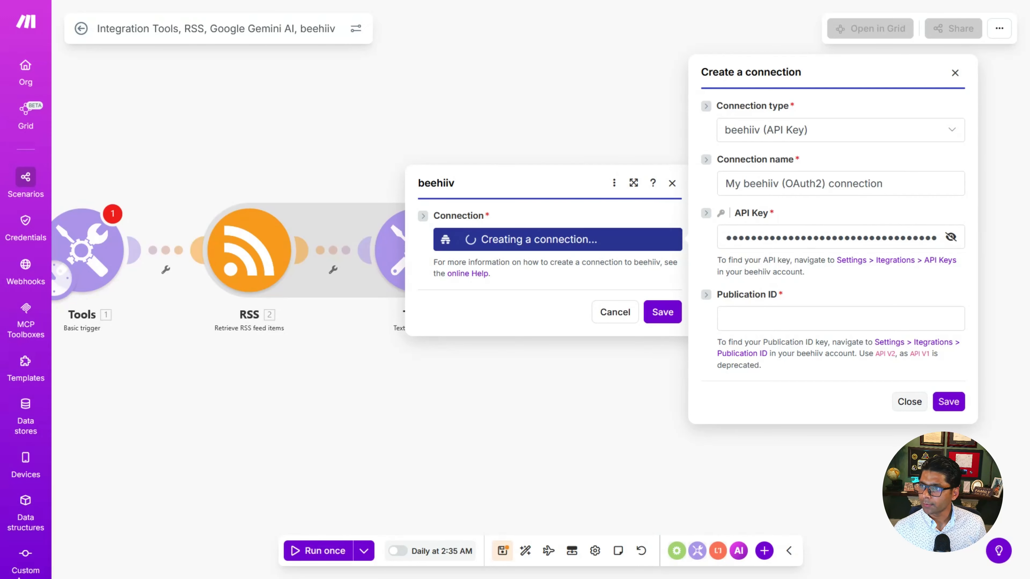
click(783, 318)
text(68ca7865-8f50-4451-821d-f99136e10ece)
click(947, 405)
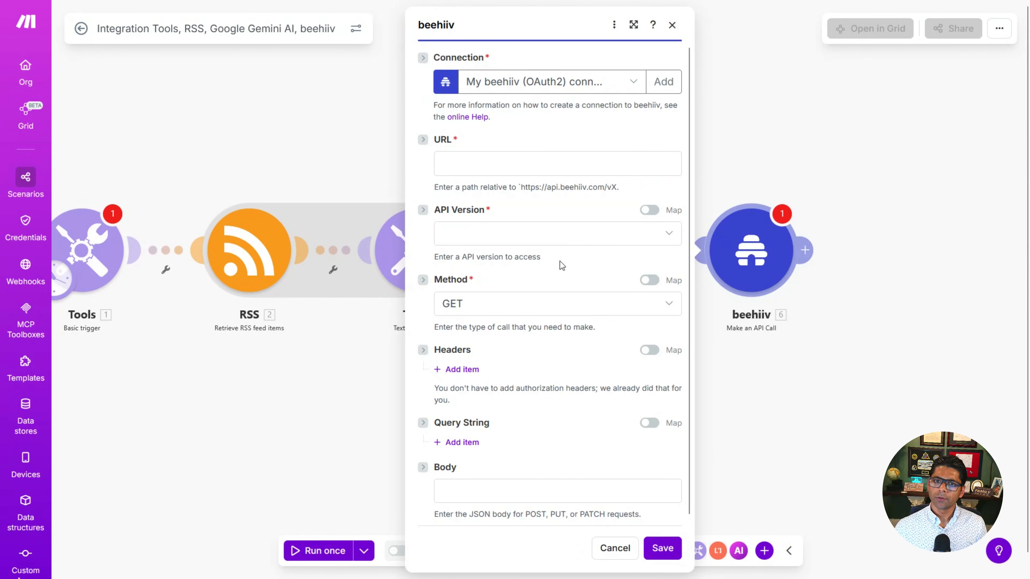
Step: Set the URL to the beehiiv v2 publications posts endpoint with the publication ID, and choose API version v2
click(504, 170)
text(https://api.beehiiv.com/v2/publications/[Paste your Publication ID from Task 1]/posts)
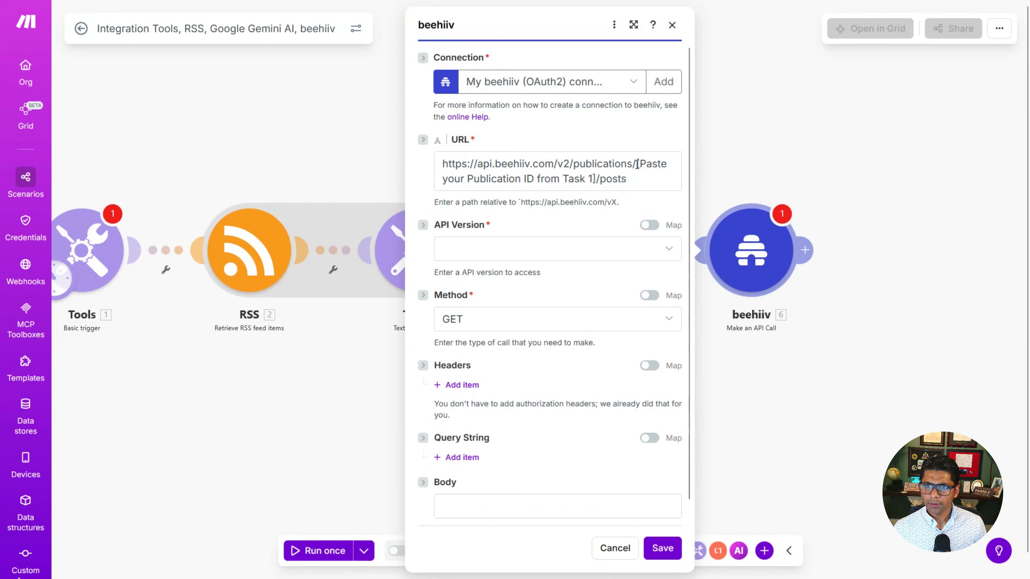
drag(636, 164, 592, 178)
text(68ca7865-8f50-4451-821d-f99136e10ece)
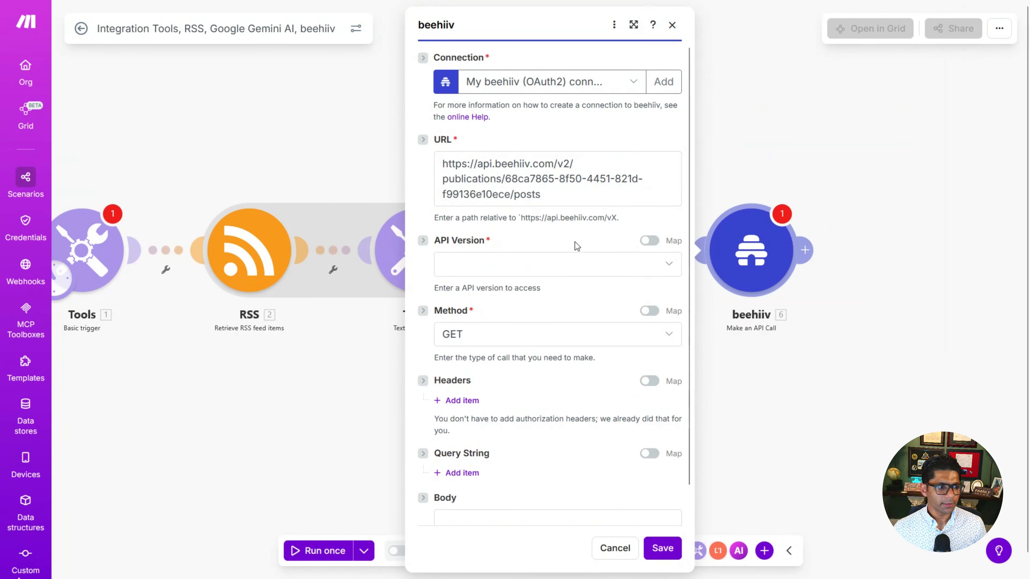
click(552, 266)
click(540, 288)
scroll(582, 307, down, 1)
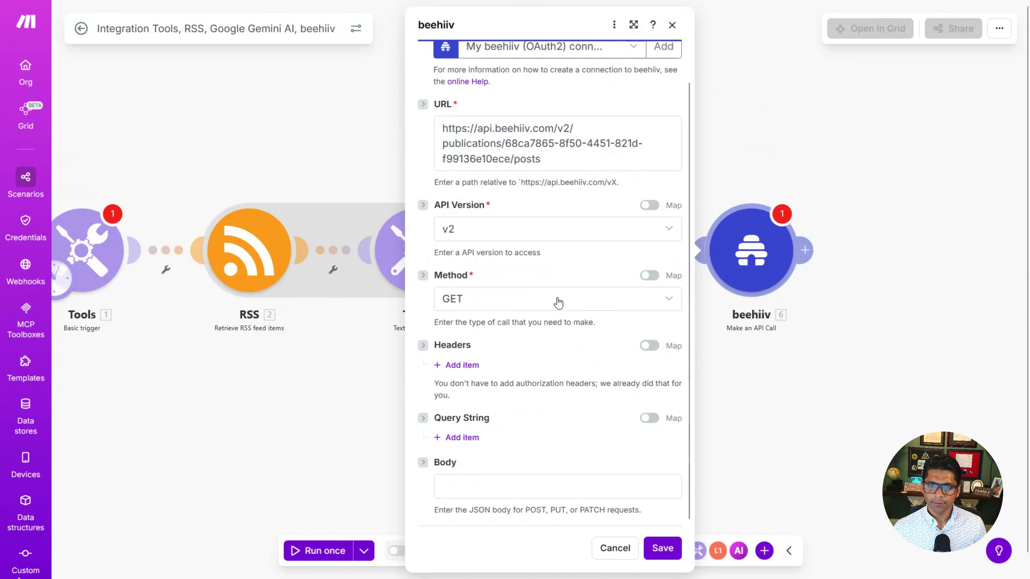
Step: Set the beehiiv call's method to POST and add headers Authorization (Bearer plus the API key) and Content-Type application/json
click(556, 300)
click(533, 346)
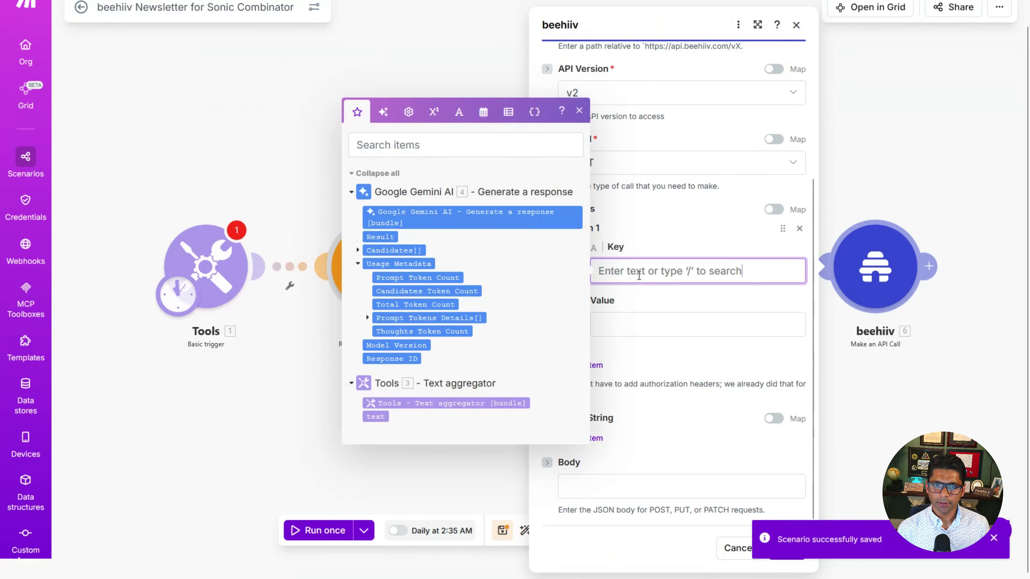
text(Authorization)
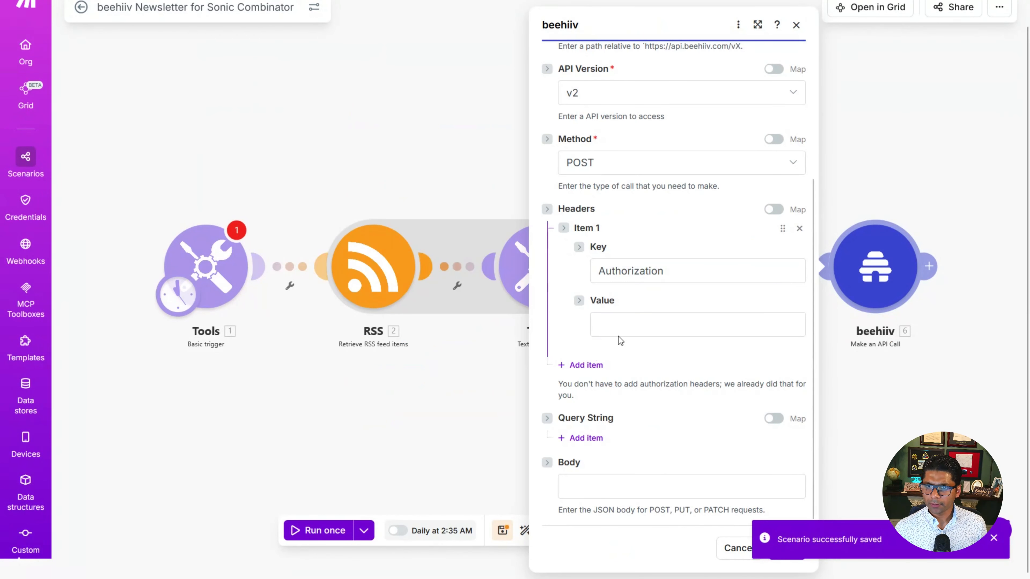
click(614, 324)
text(Bearer)
click(649, 352)
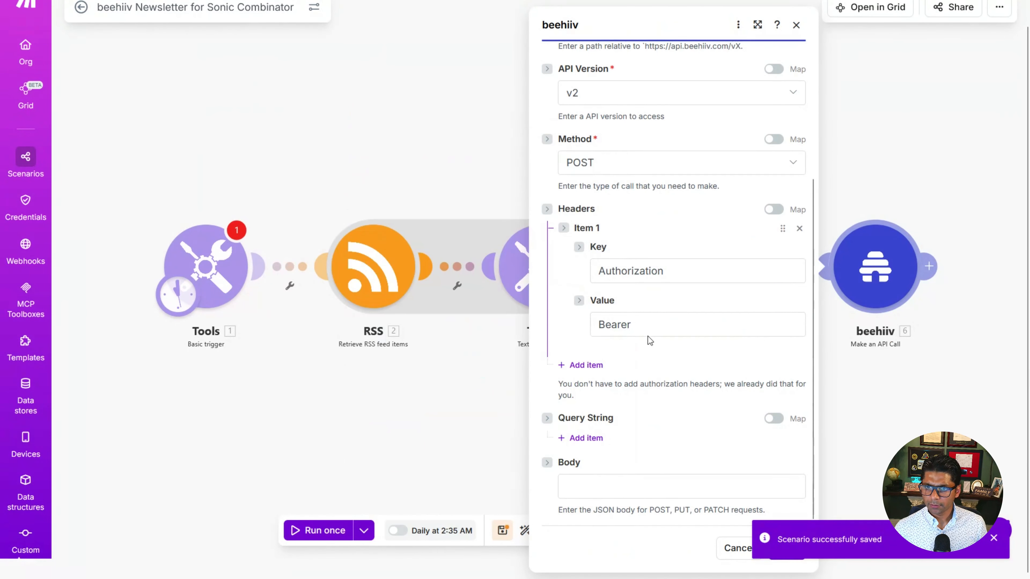
click(648, 329)
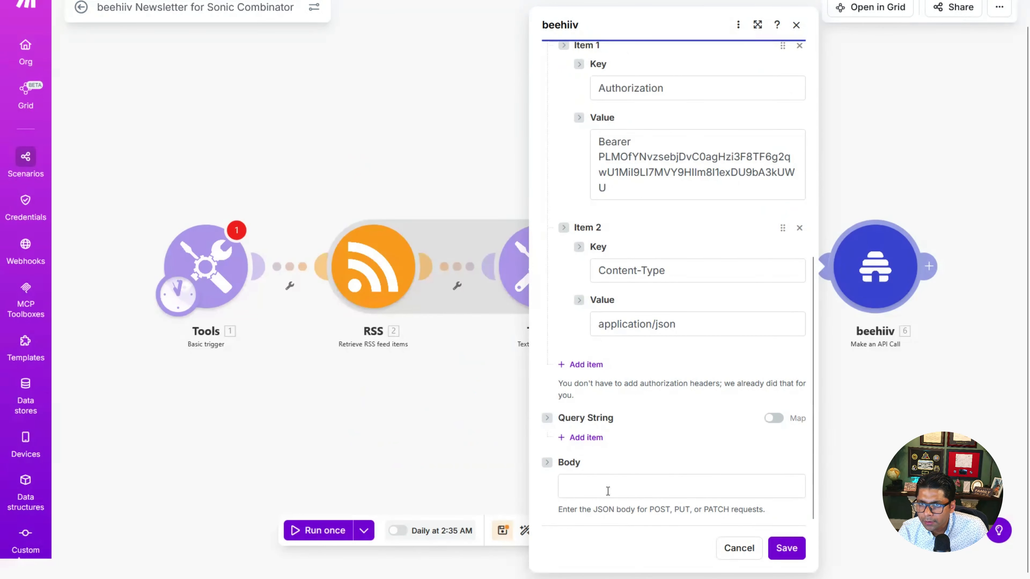
Step: Paste the JSON post body titled "Sonic Combinator: Daily Automation Edge" with status draft, map the Gemini Result into the html text, and save
click(607, 491)
text({   "title": "Sonic Combinator: Daily Automation Edge",   "status": "draft",   "blocks": [     {       "type": "html",       "text": ""     }   ] })
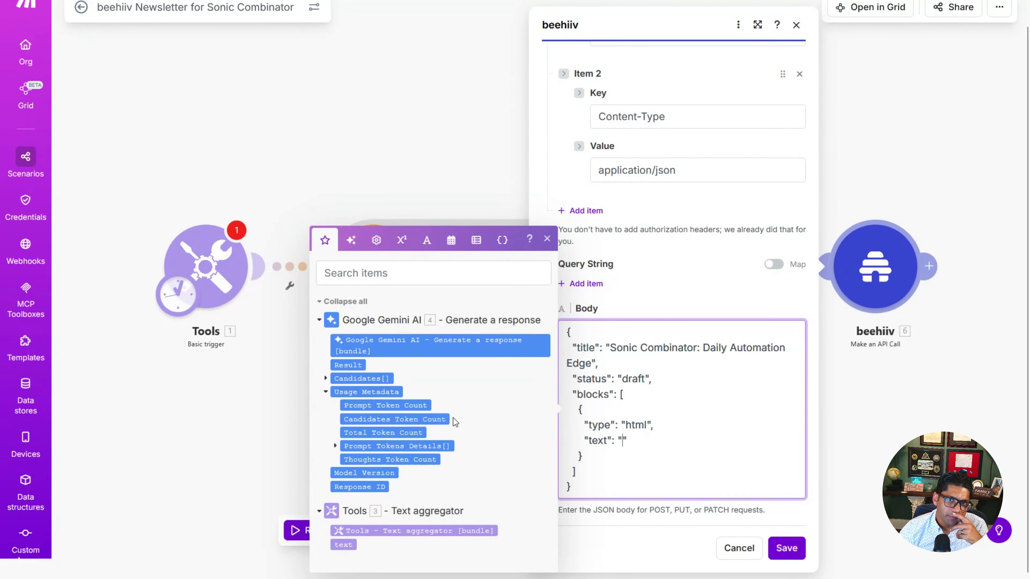
click(348, 366)
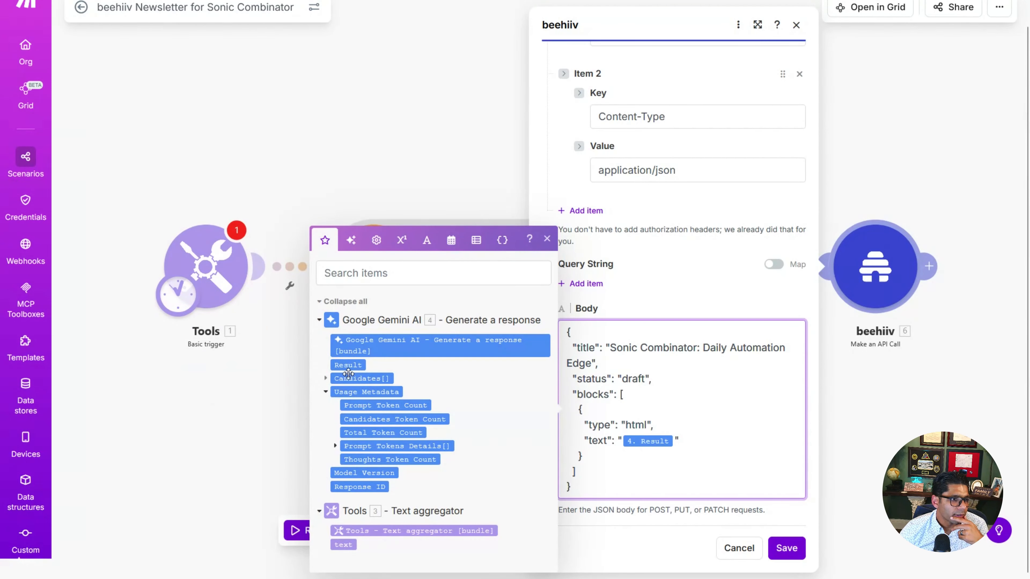
click(787, 548)
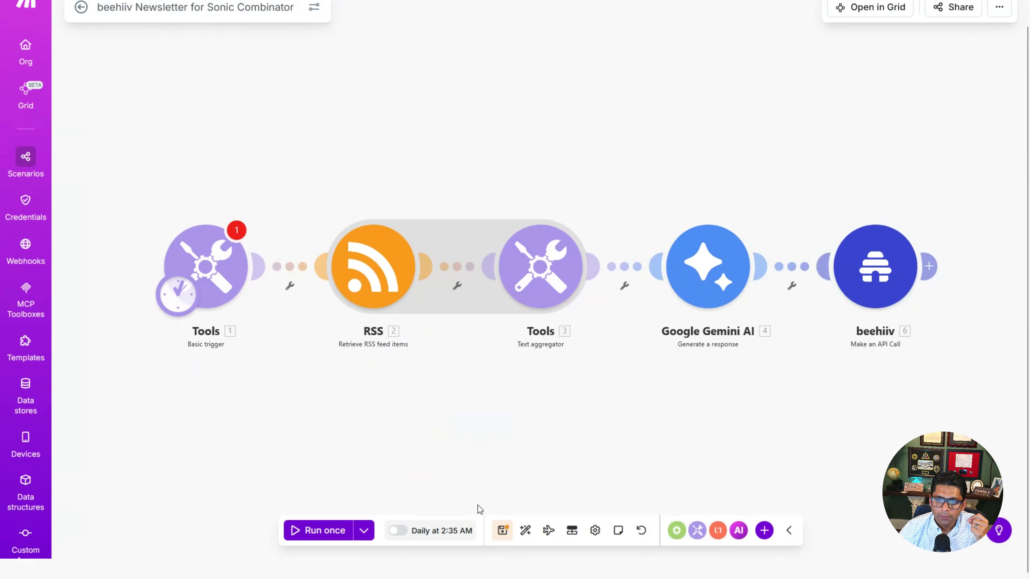
Step: Save the scenario and run it once
click(508, 534)
click(607, 339)
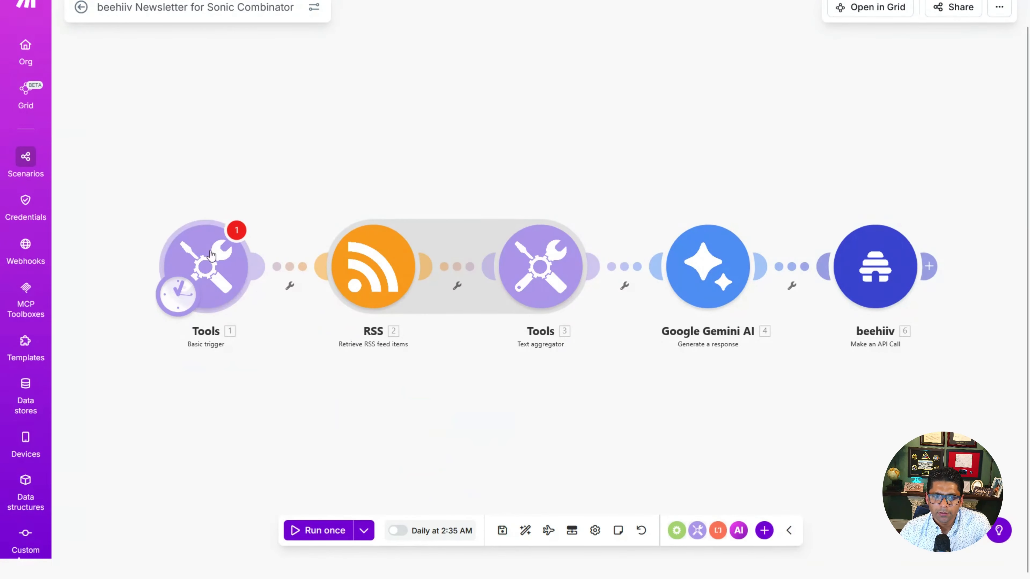
click(323, 531)
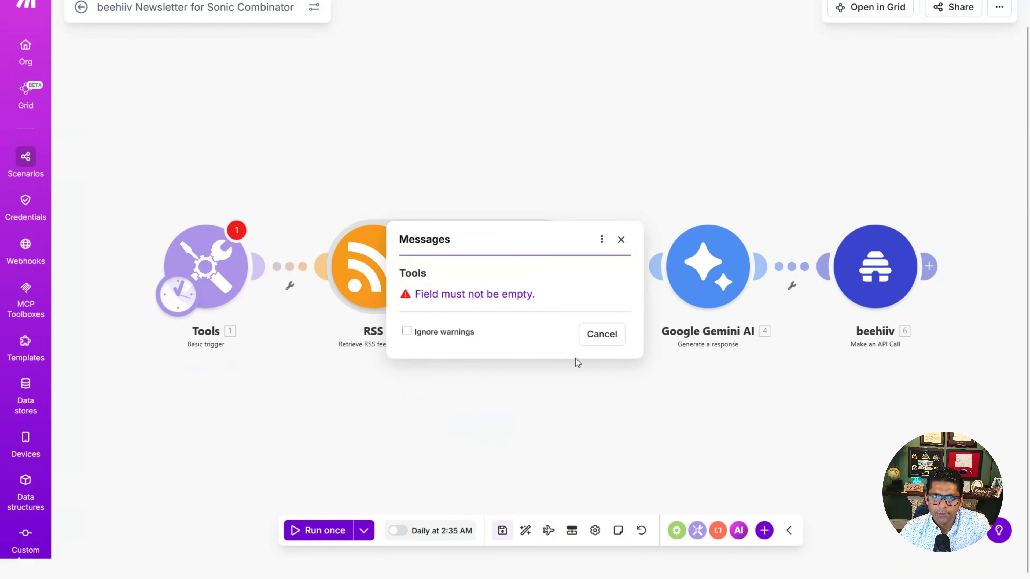
Step: Give the Basic trigger a bundle item named time with value run, save it, then save and rerun the scenario
click(503, 303)
click(318, 270)
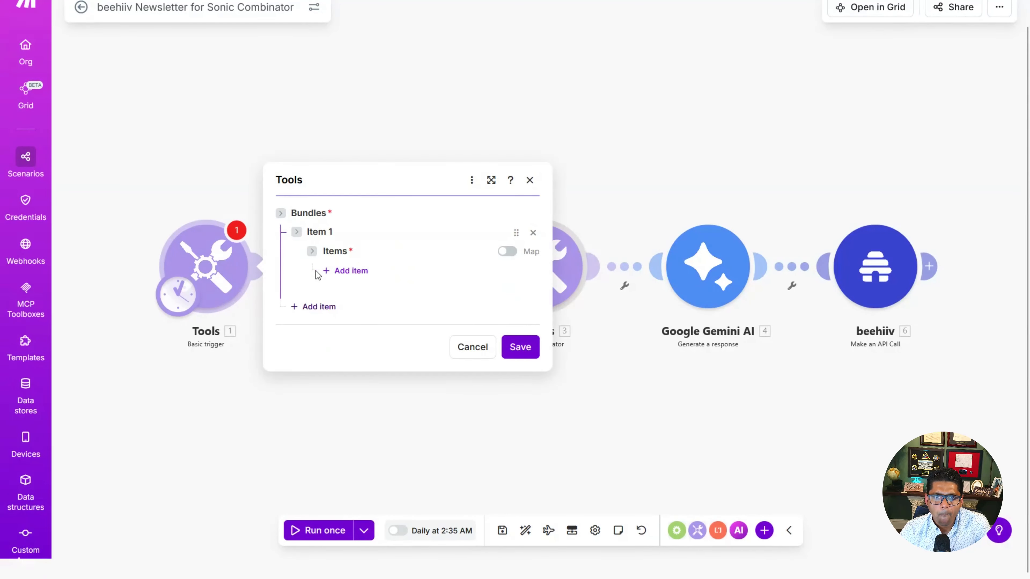
click(366, 274)
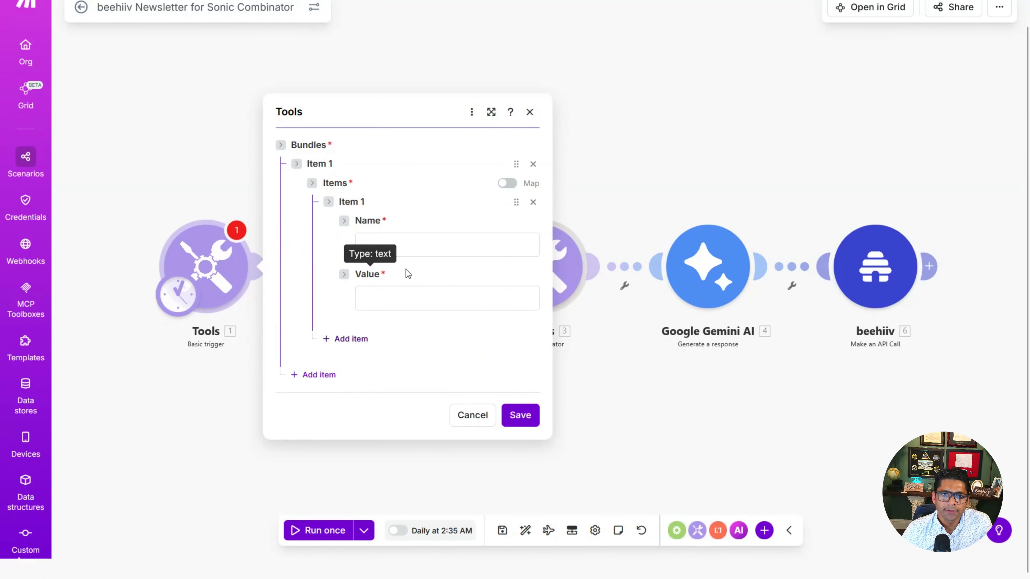
click(430, 245)
text(time)
key(Tab)
text(run)
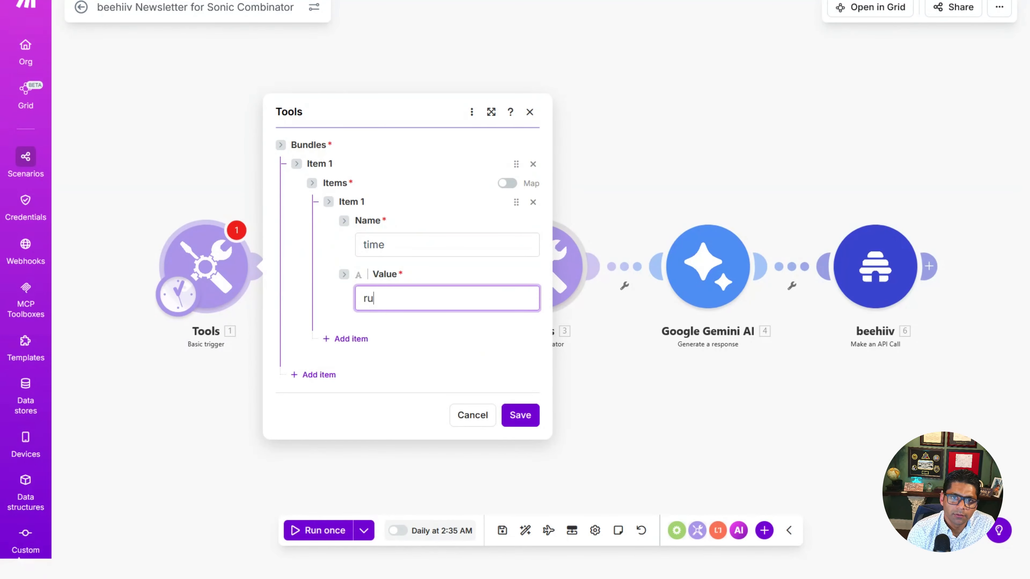
click(456, 351)
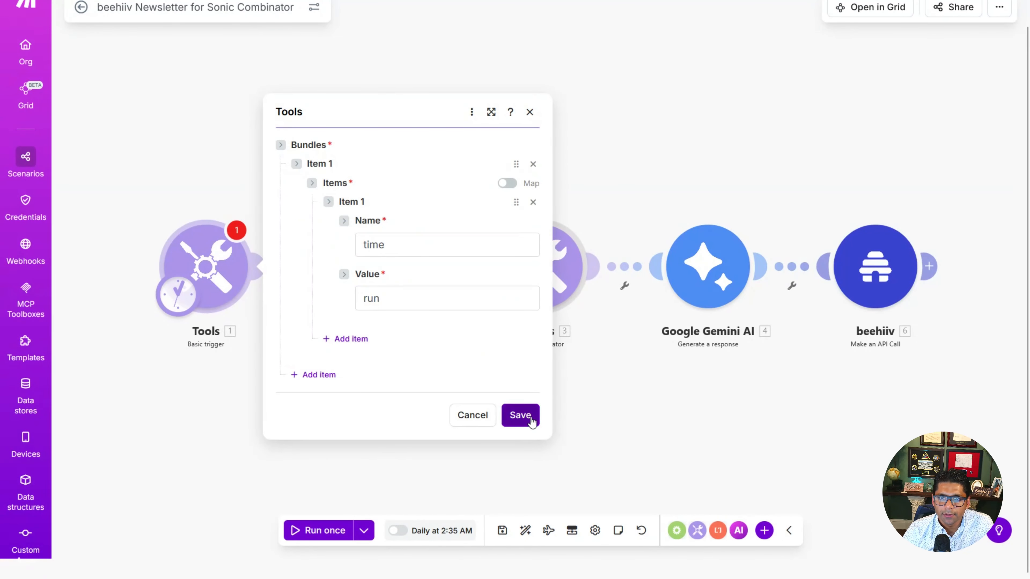
click(520, 414)
click(502, 533)
click(319, 532)
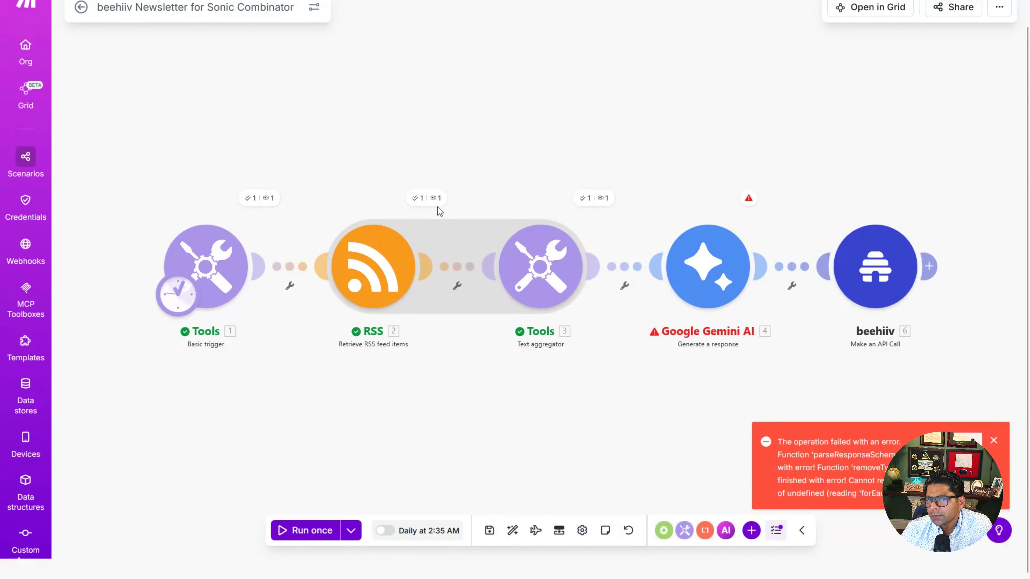
Step: Examine the RSS module's output bundles from the run
click(422, 198)
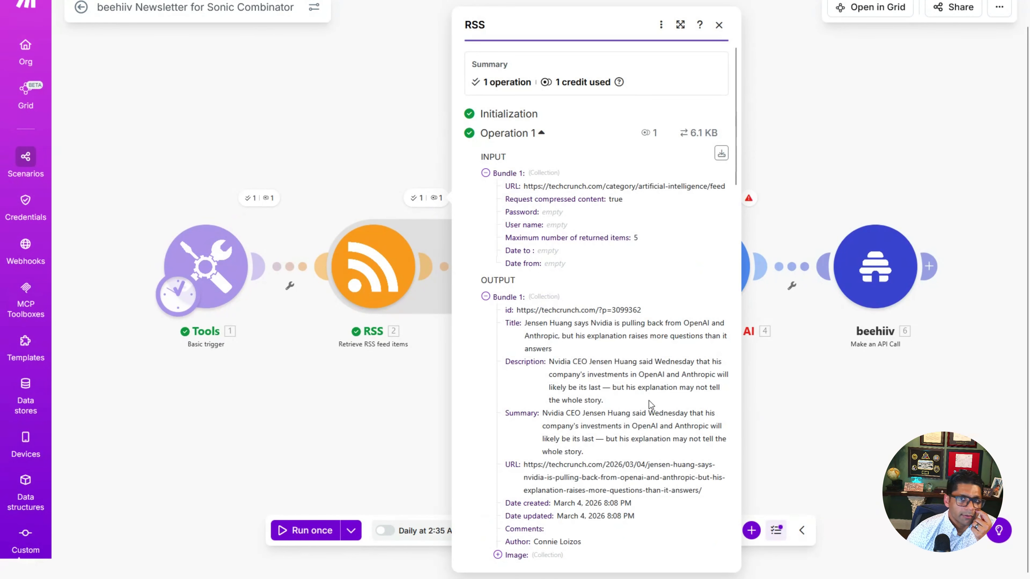
scroll(641, 426, down, 15)
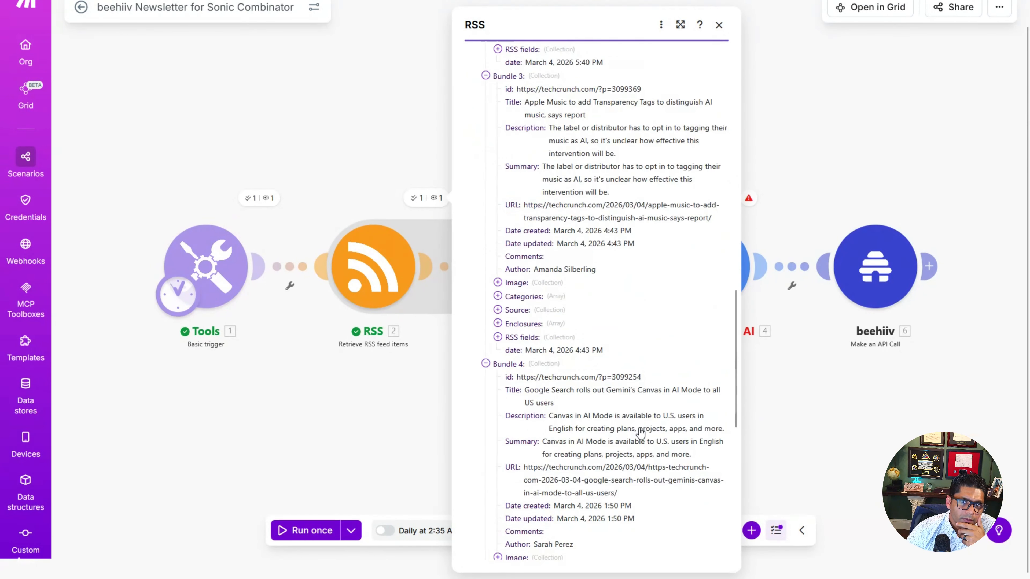
scroll(641, 433, down, 10)
scroll(641, 433, up, 20)
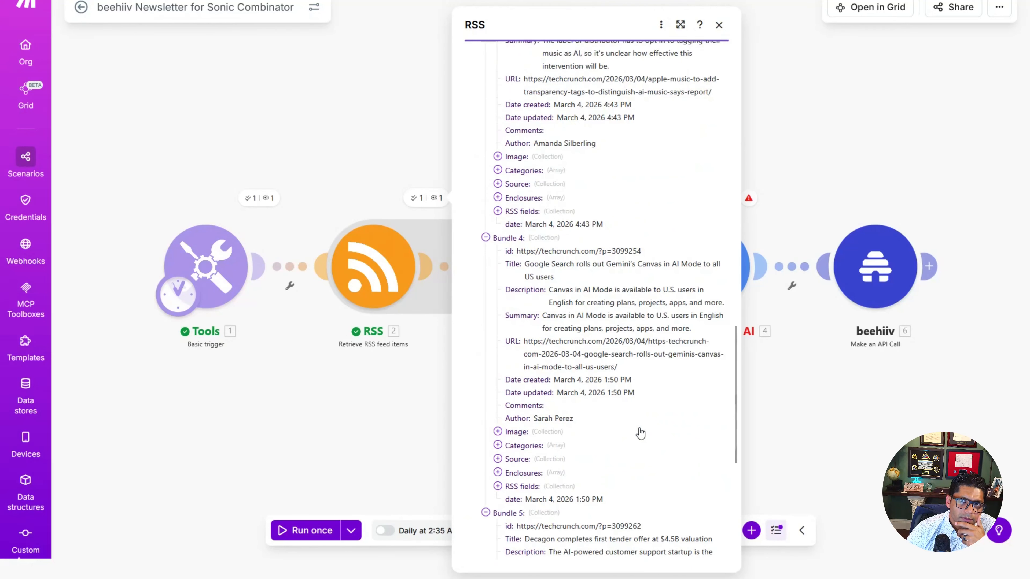
scroll(640, 427, up, 5)
key(Escape)
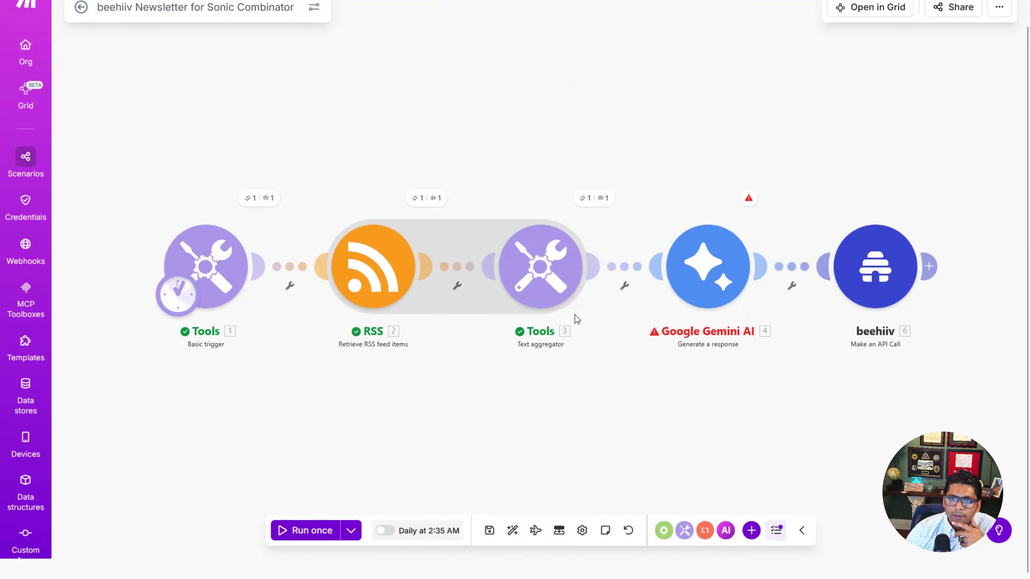
Step: Examine the Text aggregator's and the Google Gemini AI module's run results
click(589, 202)
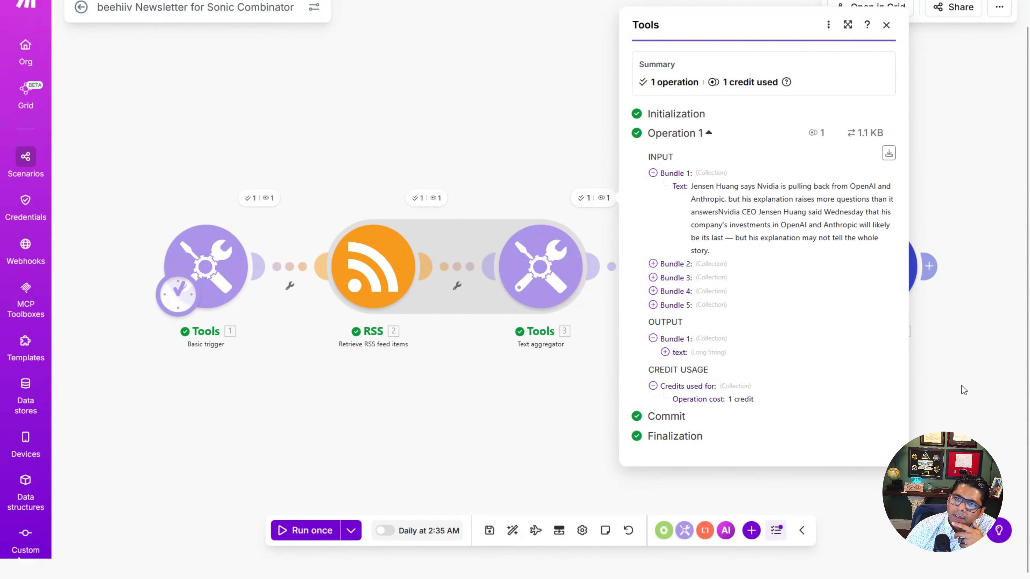
click(971, 386)
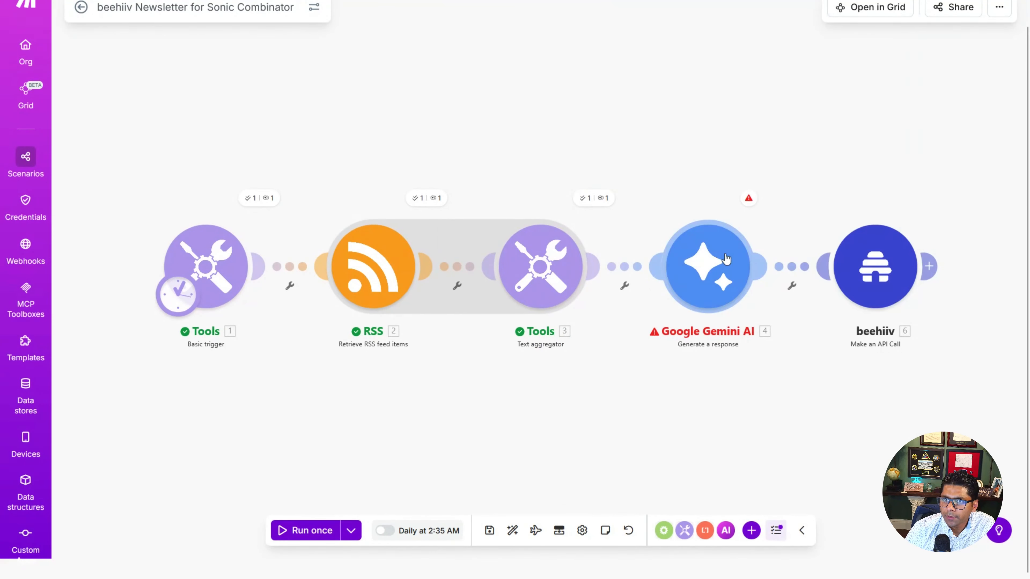
click(748, 198)
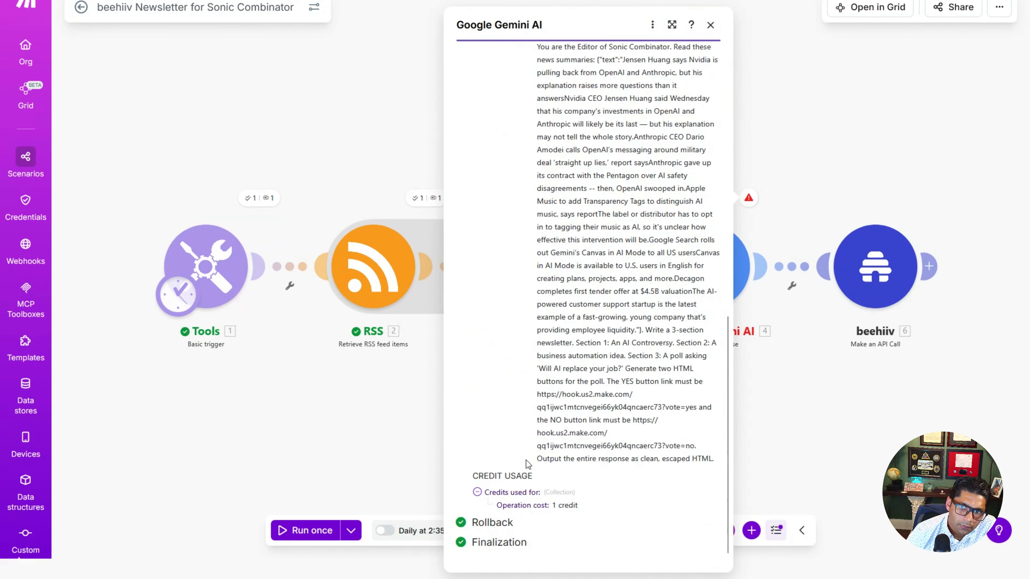
scroll(589, 363, up, 2)
scroll(612, 463, up, 3)
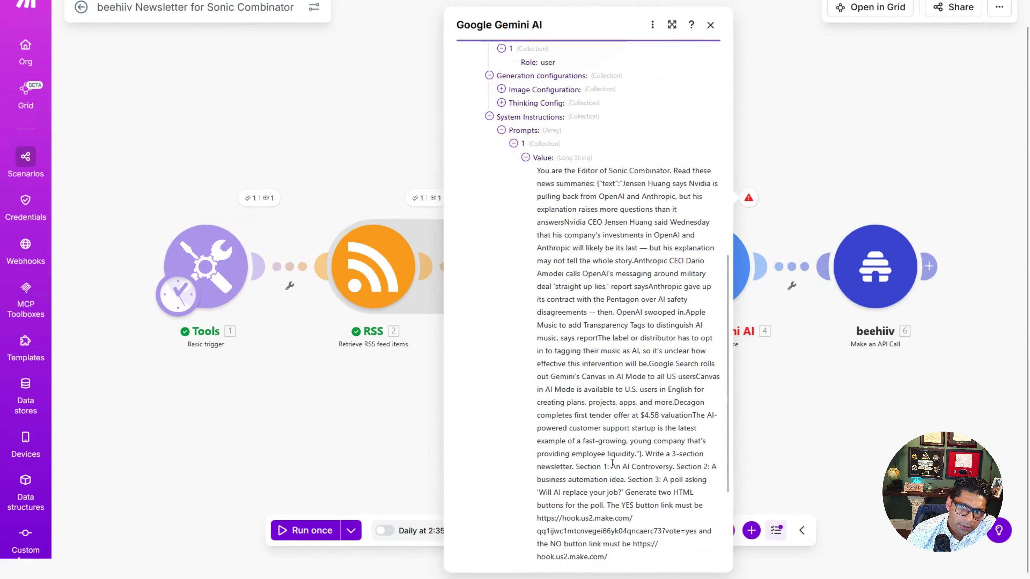
key(Escape)
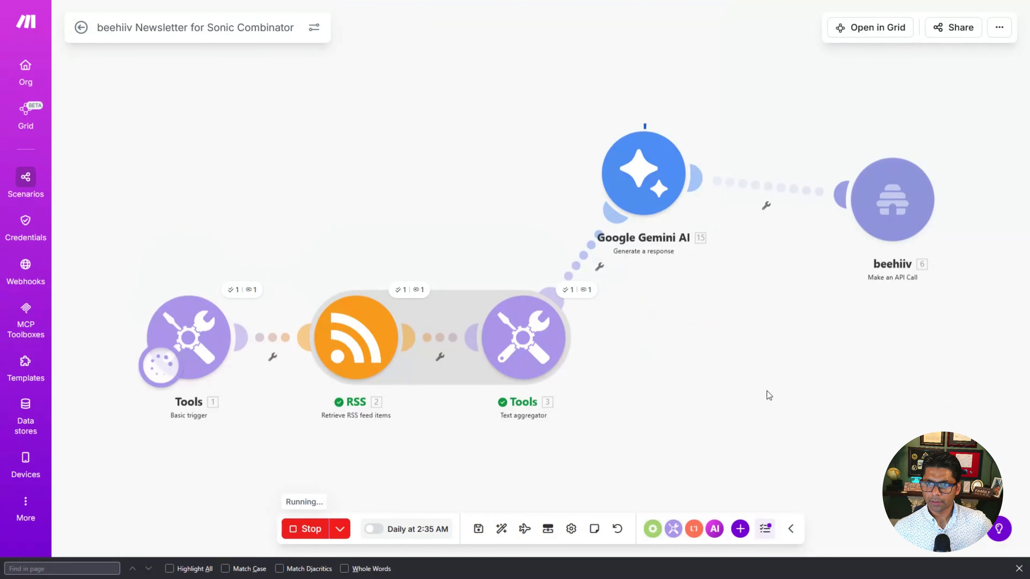
Step: Inspect the beehiiv module's error details from the latest run
drag(681, 207, 617, 200)
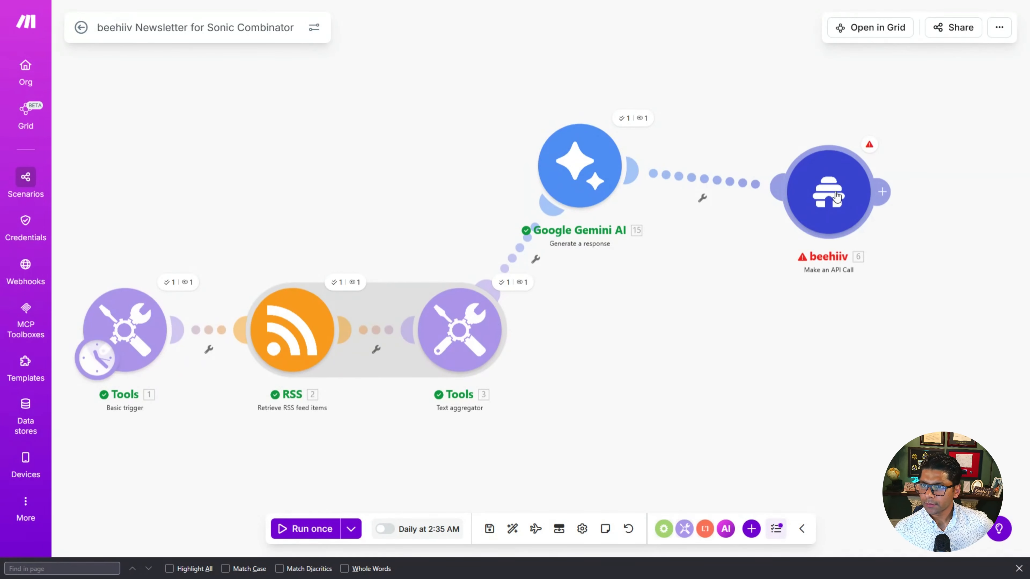
click(869, 144)
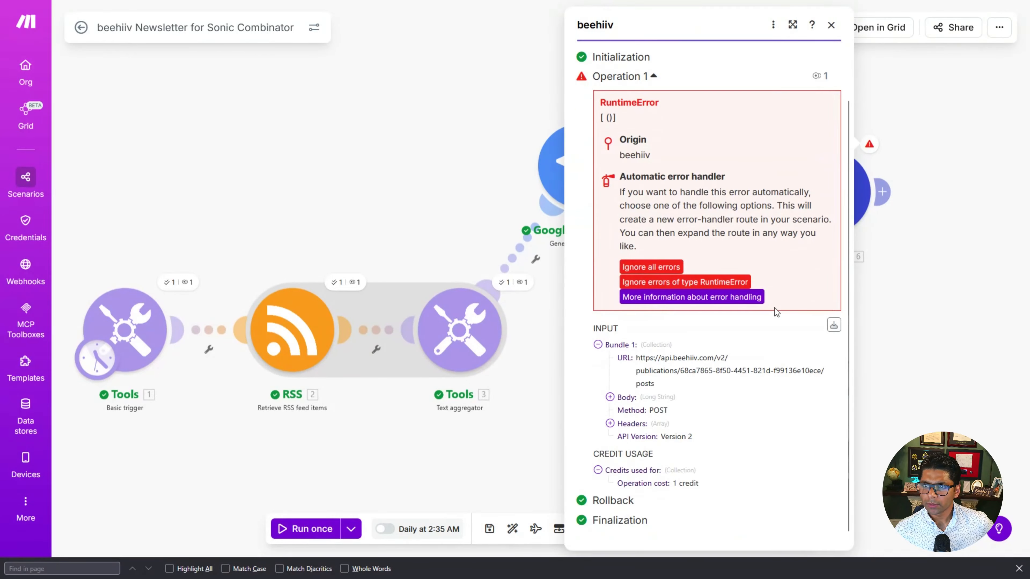
scroll(773, 307, up, 2)
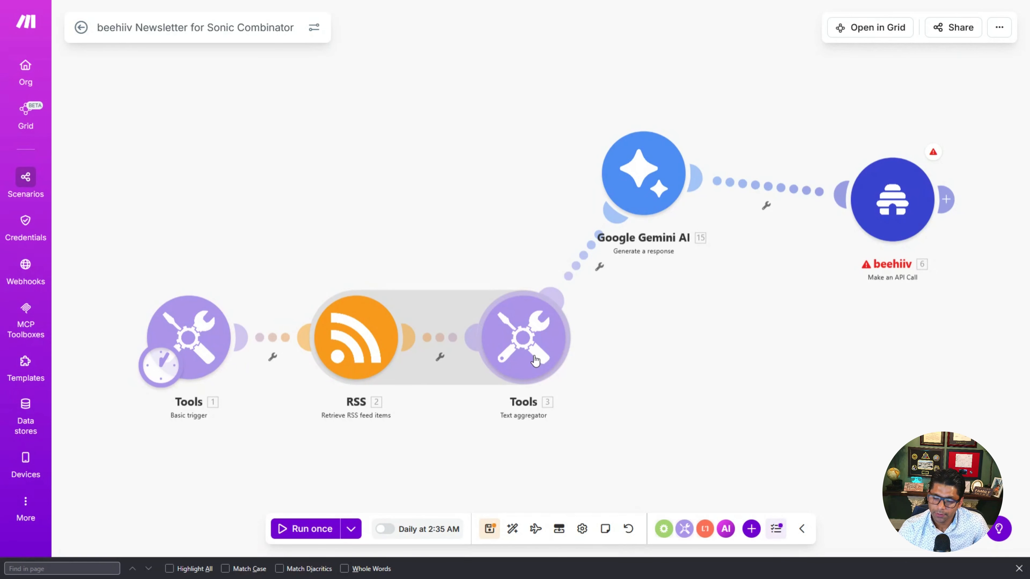
Step: Review the Google Gemini AI prompt and the beehiiv module's configuration
click(657, 202)
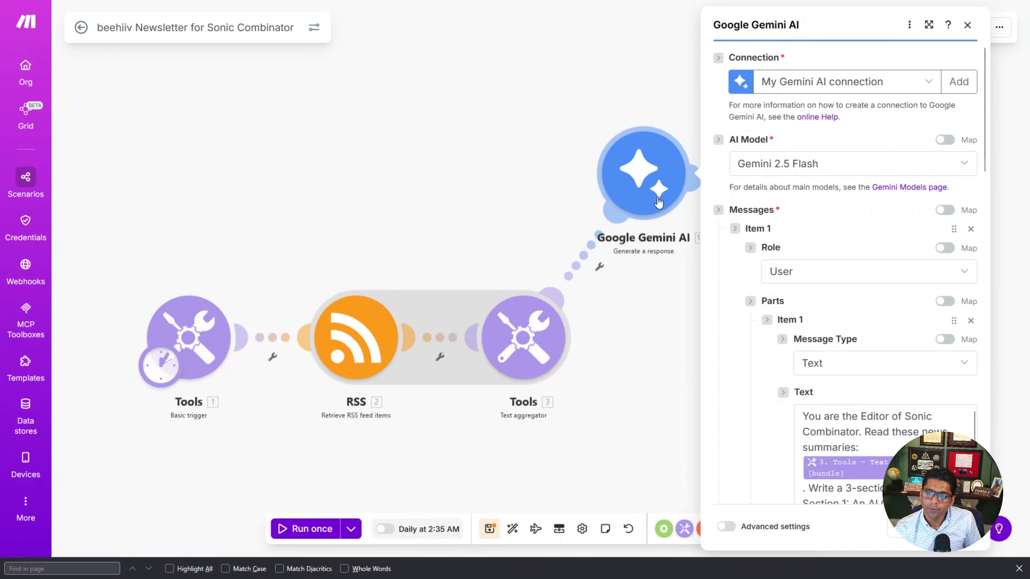
scroll(733, 344, down, 10)
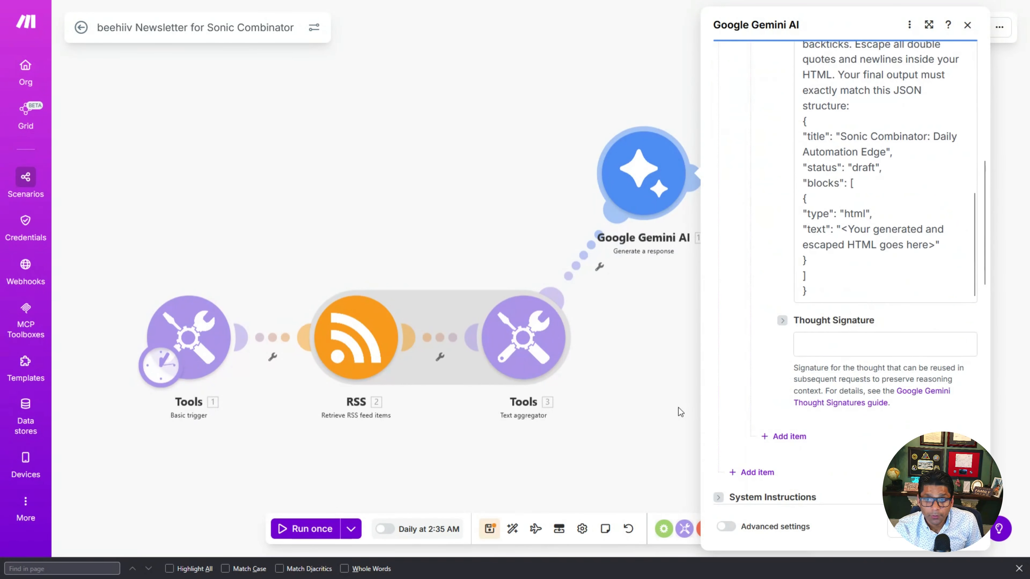
click(661, 406)
drag(704, 385, 552, 384)
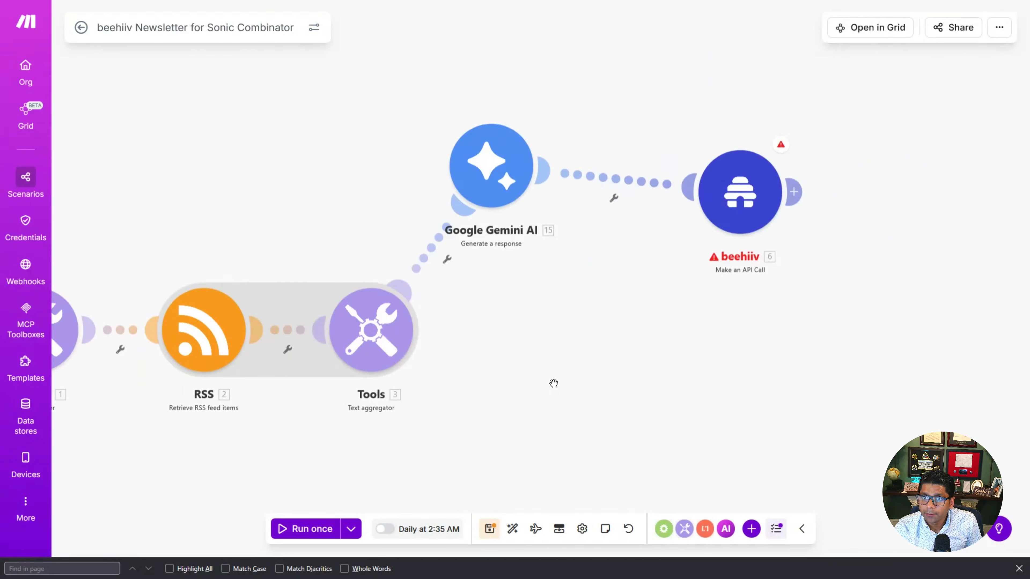
click(747, 201)
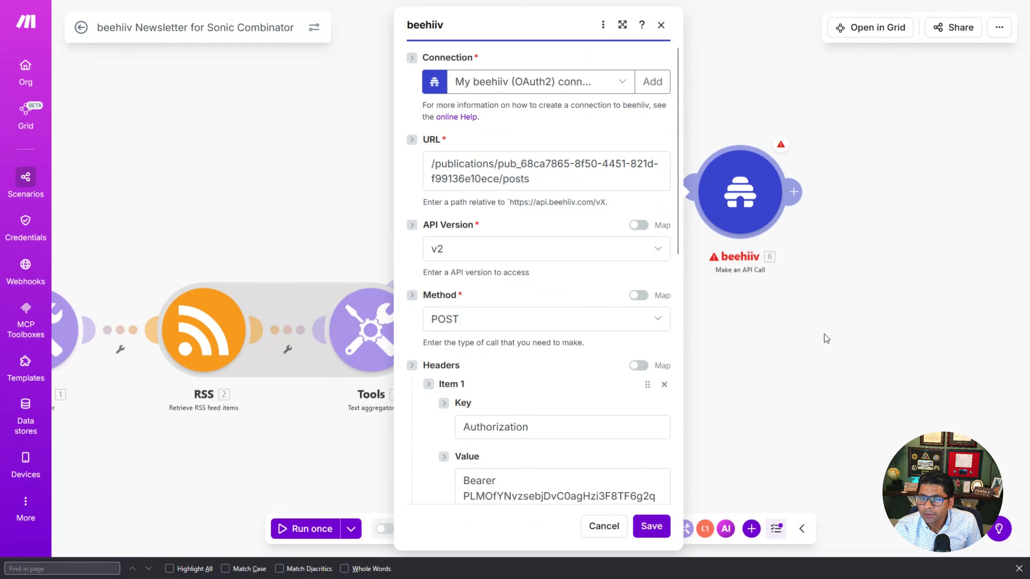
click(847, 337)
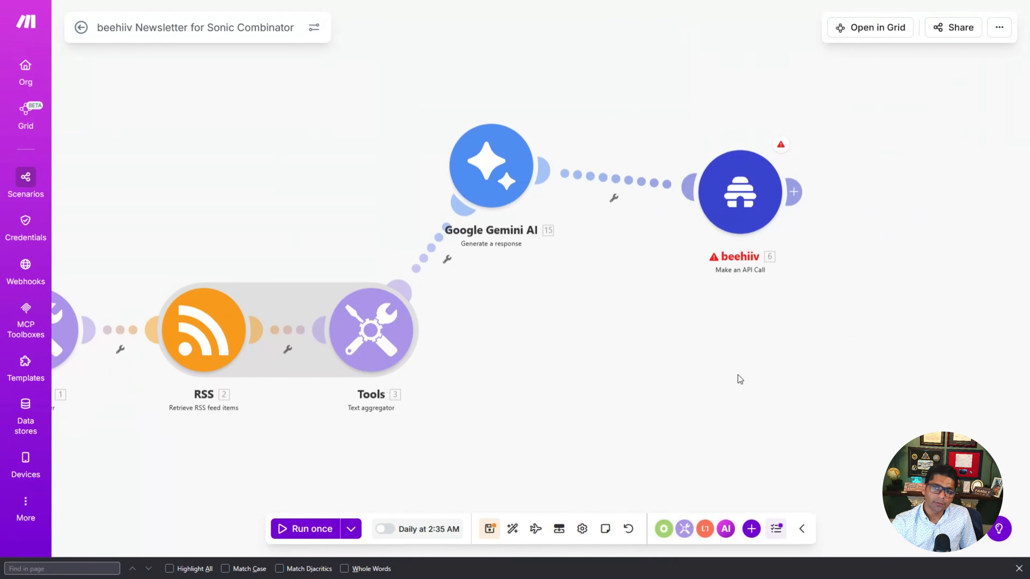